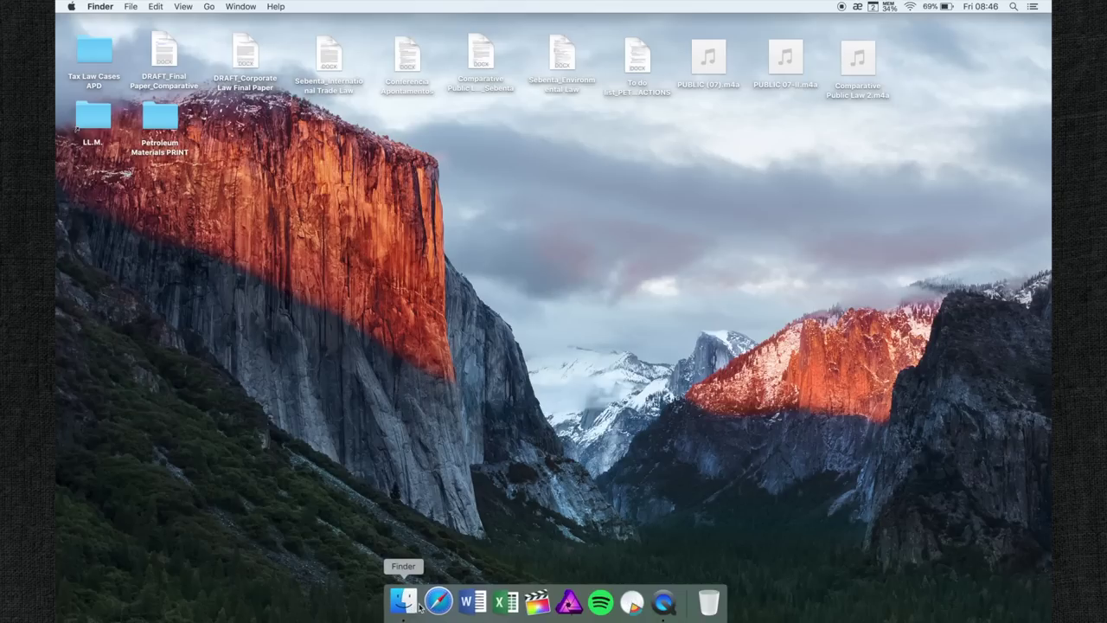
Go through the draft papers, class notes, to-do list and audio recordings on the desktop one by one.
left_click(436, 606)
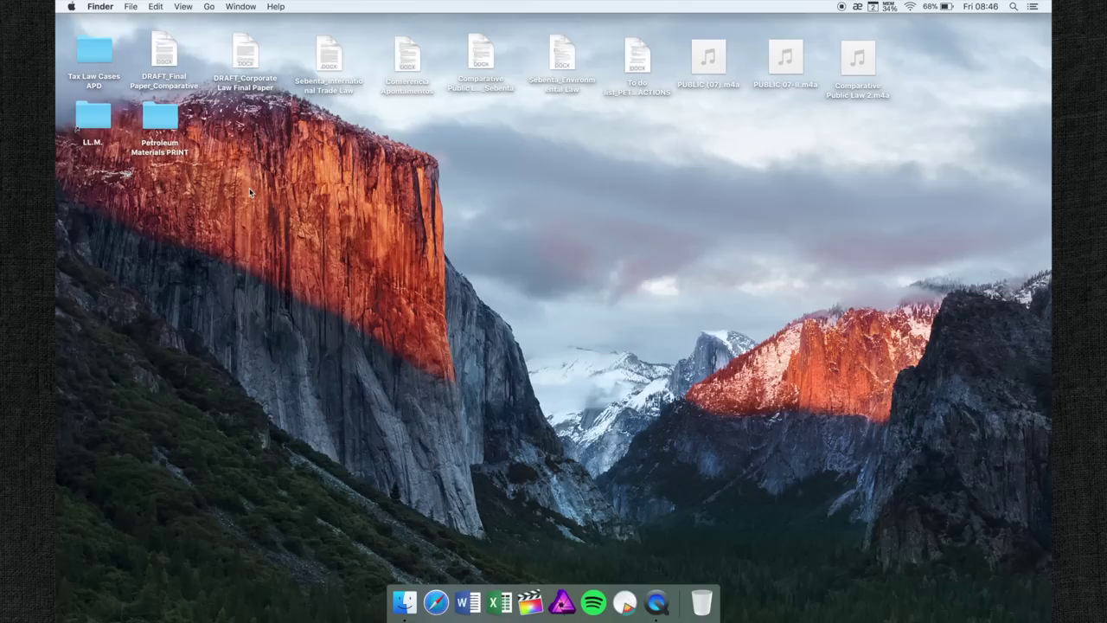
left_click(171, 55)
left_click(245, 50)
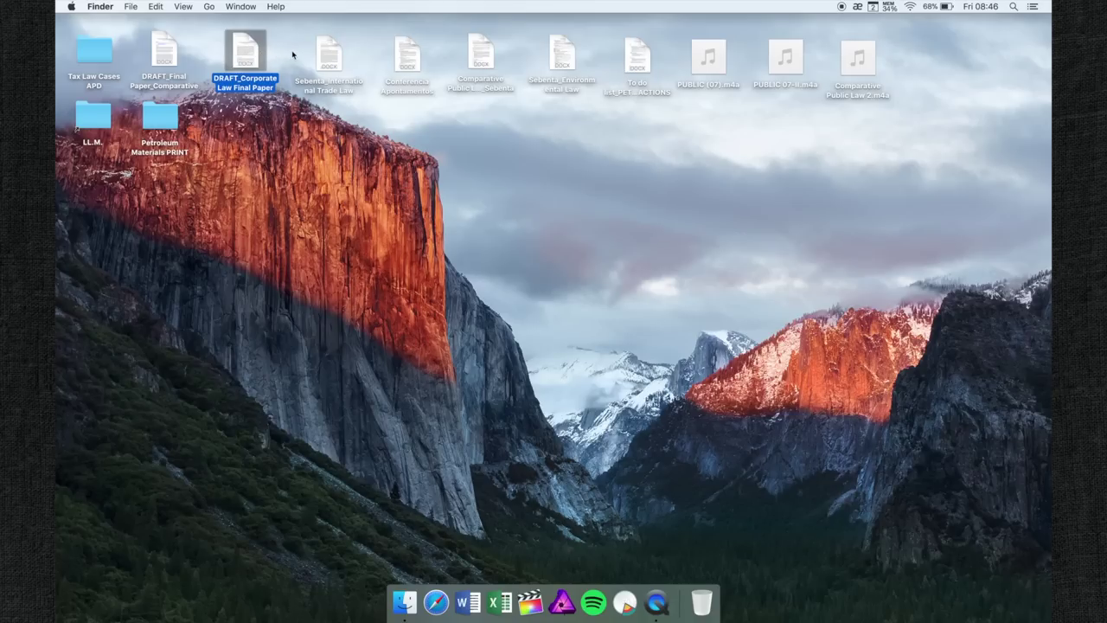
left_click(323, 51)
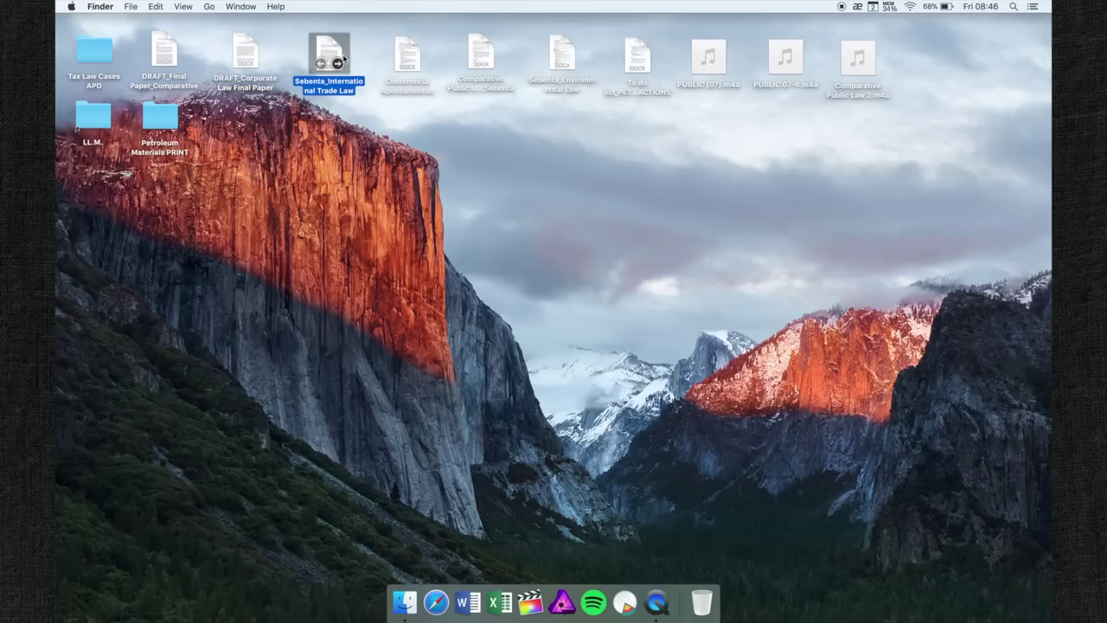
left_click(402, 54)
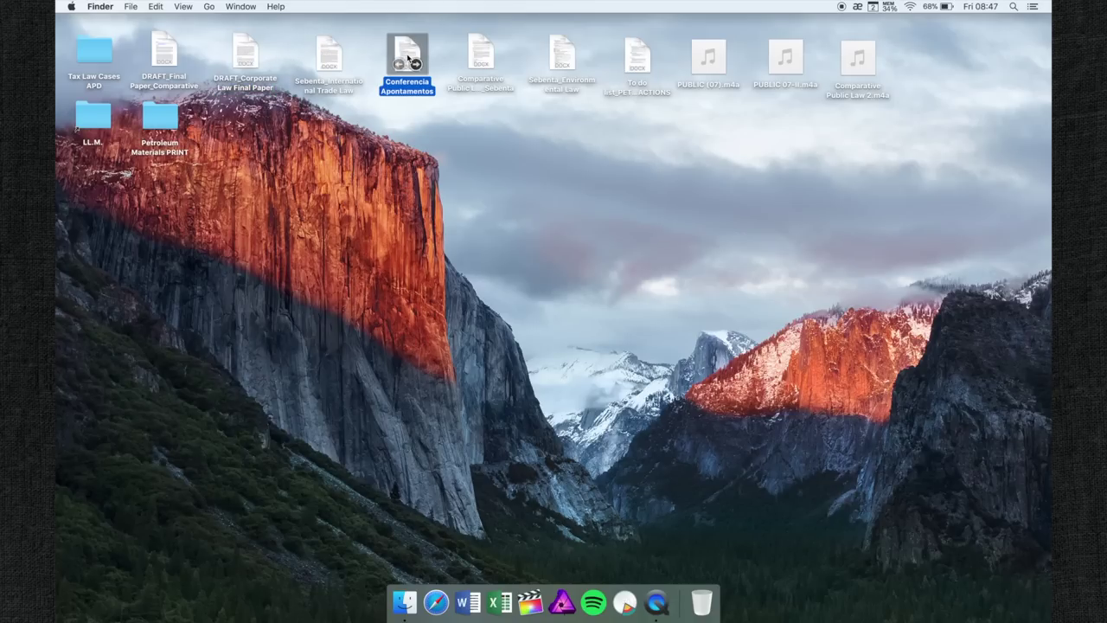
left_click(487, 58)
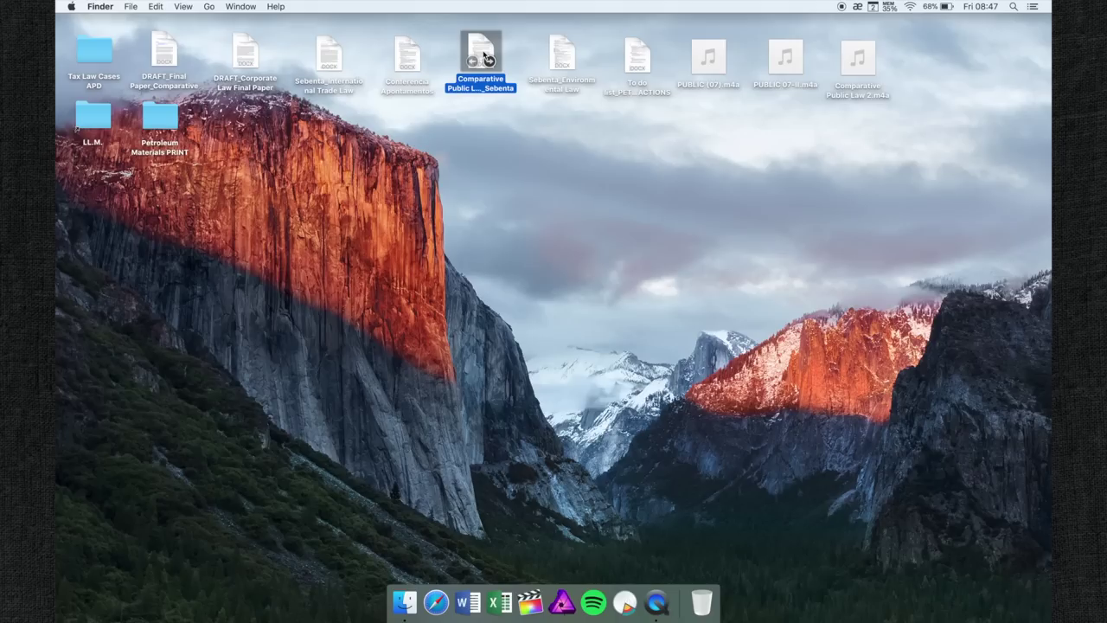
left_click(558, 45)
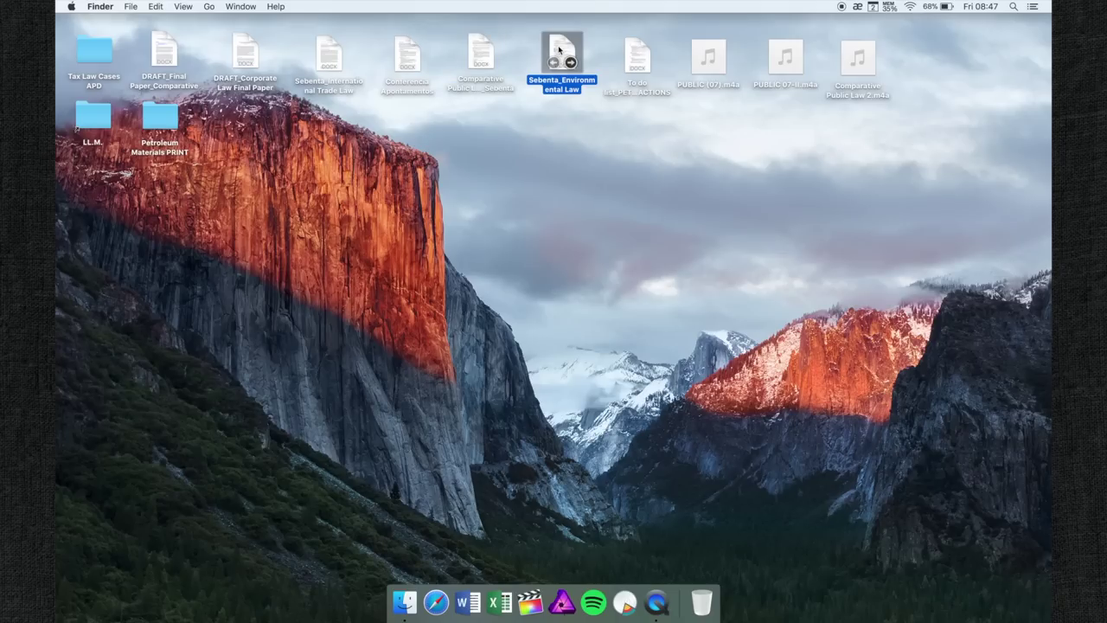
left_click(627, 52)
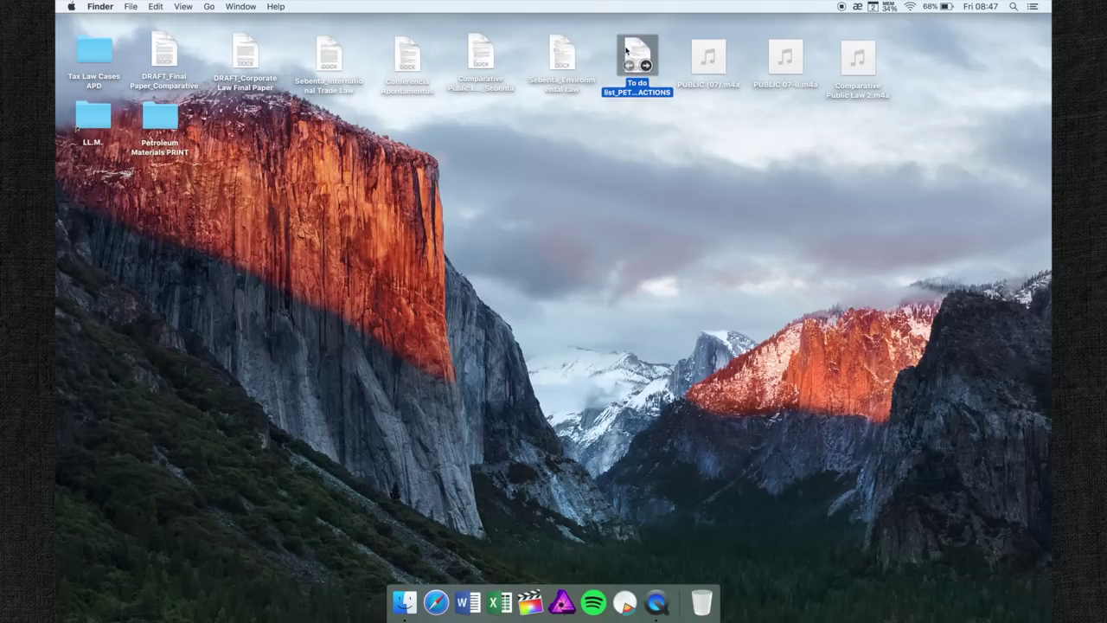
left_click(708, 56)
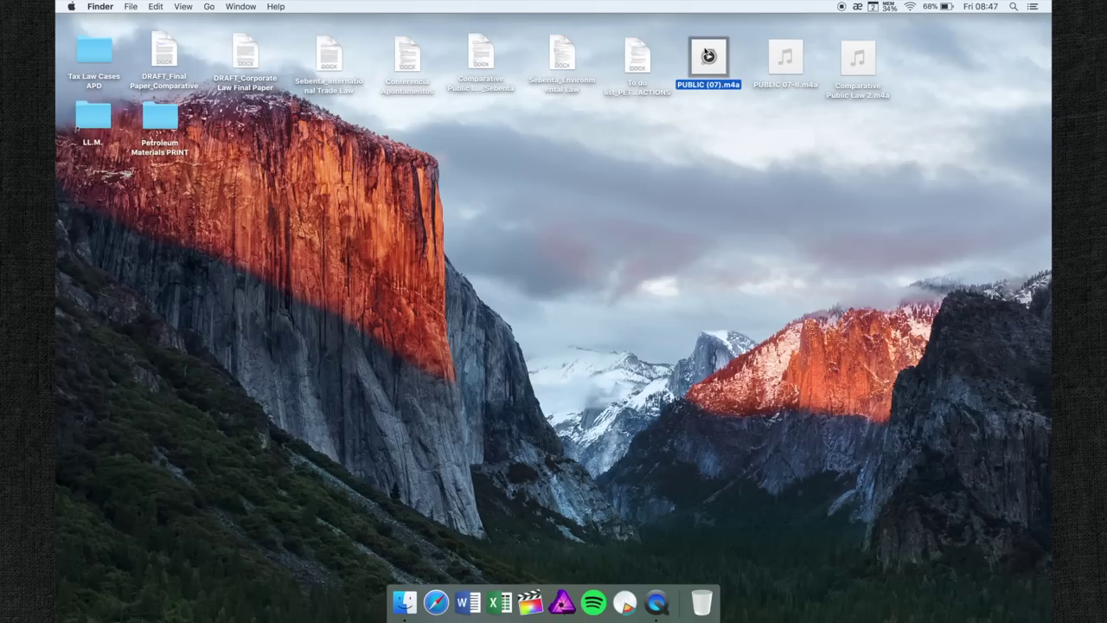
left_click(784, 55)
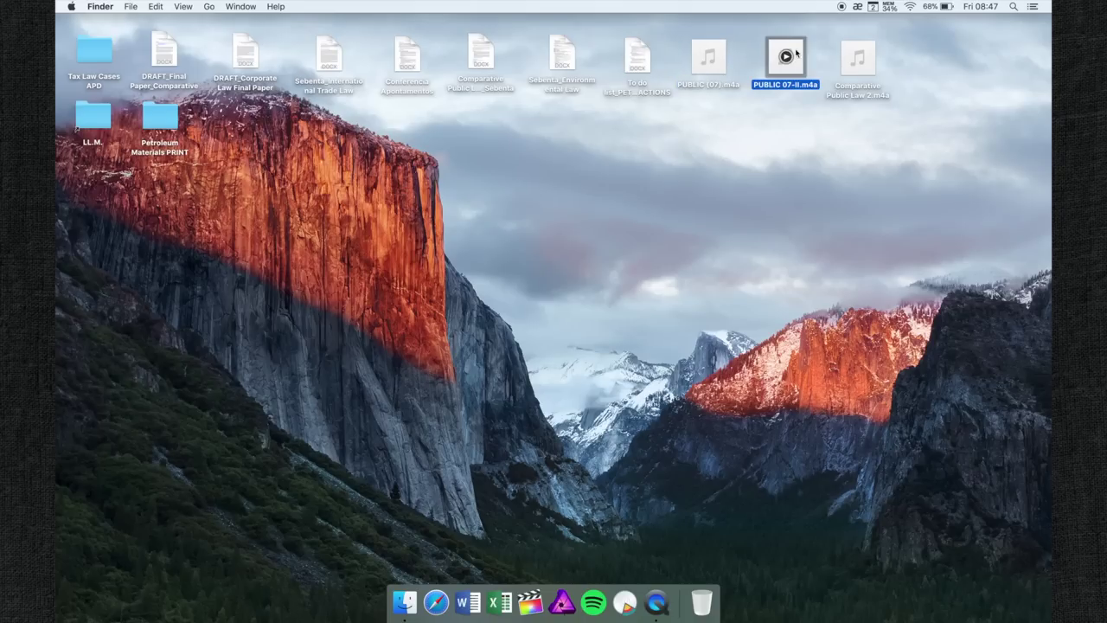
left_click(847, 54)
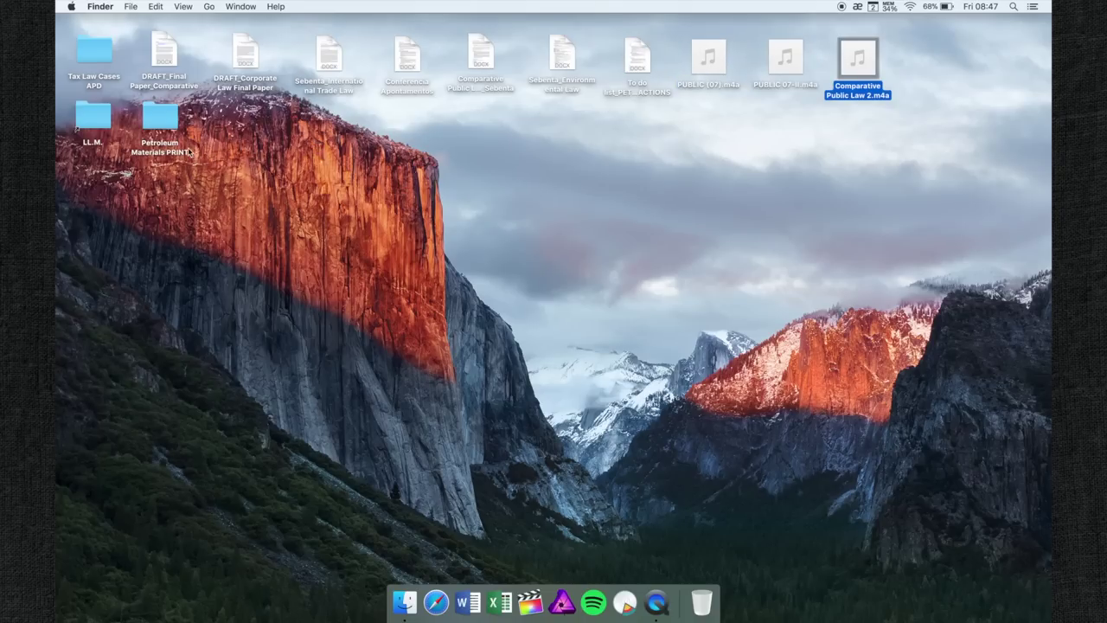
Look through the contents of the Petroleum Materials PRINT folder to the end of its list and close it.
left_click(168, 129)
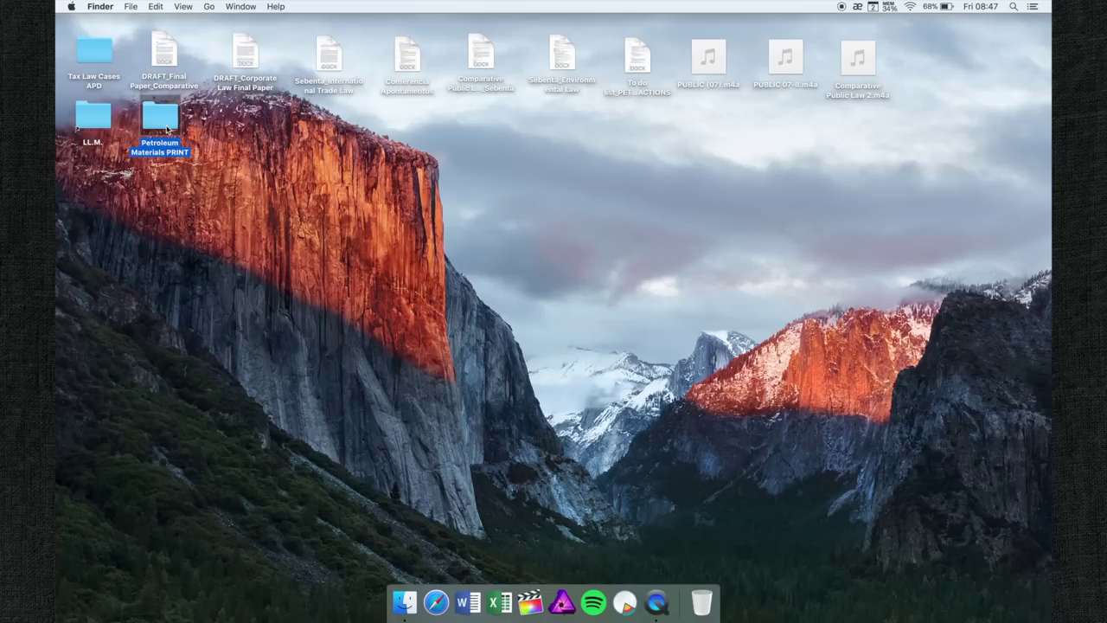
double_click(168, 129)
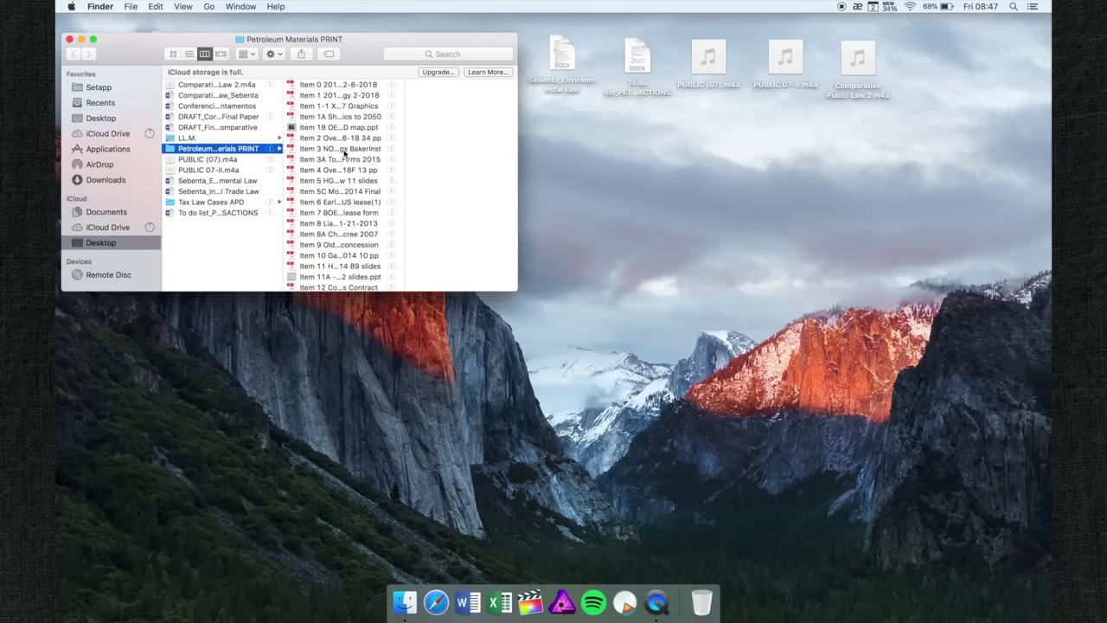
scroll(351, 154, "down", 3)
scroll(350, 154, "down", 5)
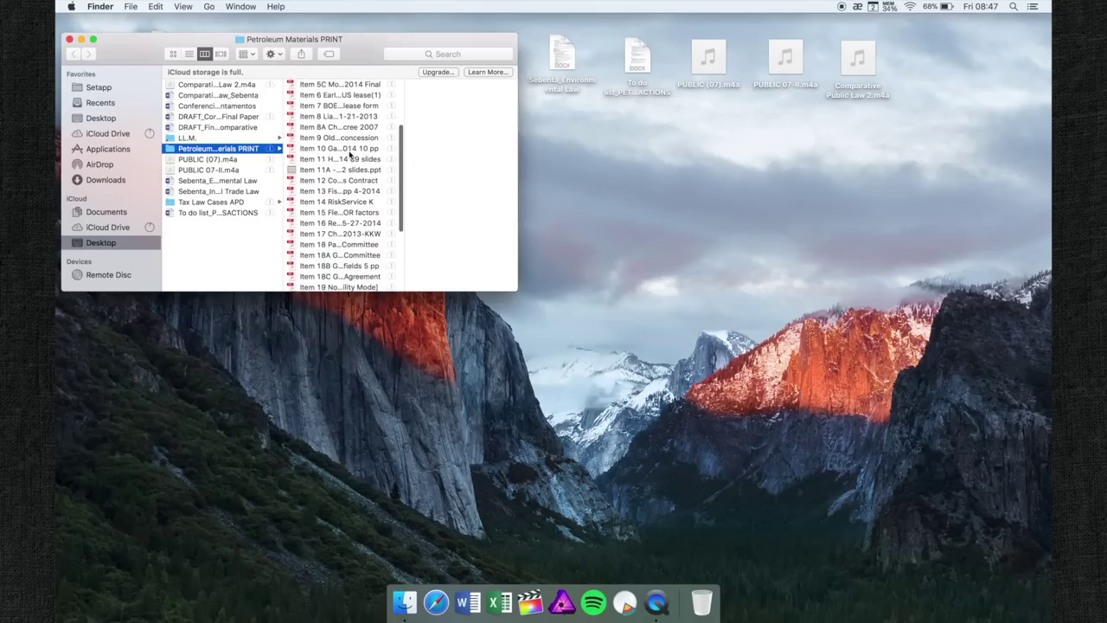
scroll(350, 153, "down", 4)
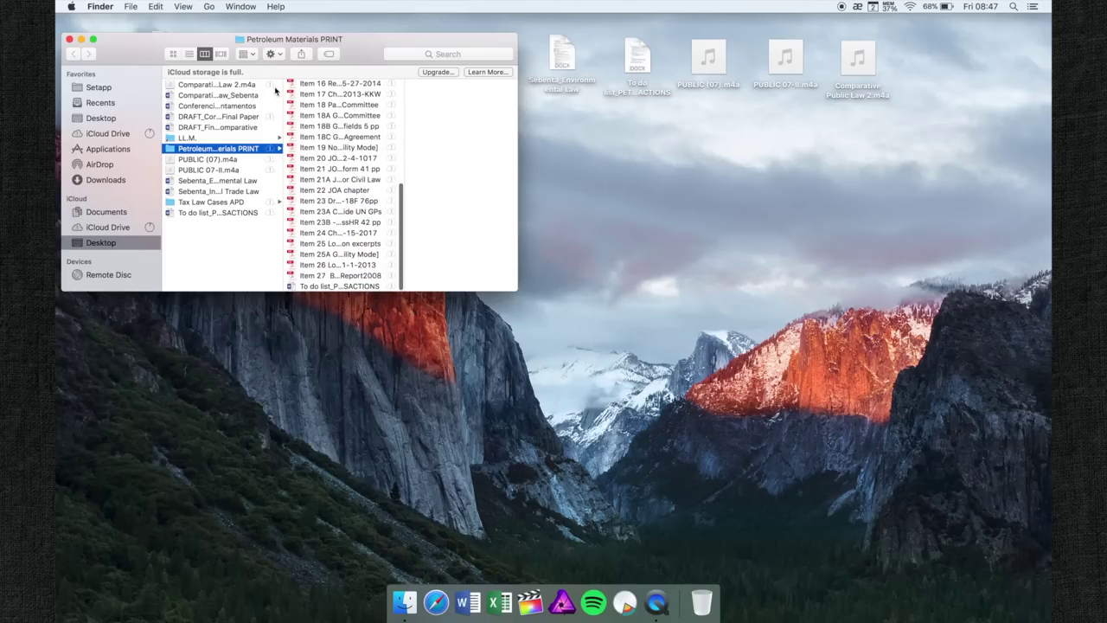
left_click(70, 39)
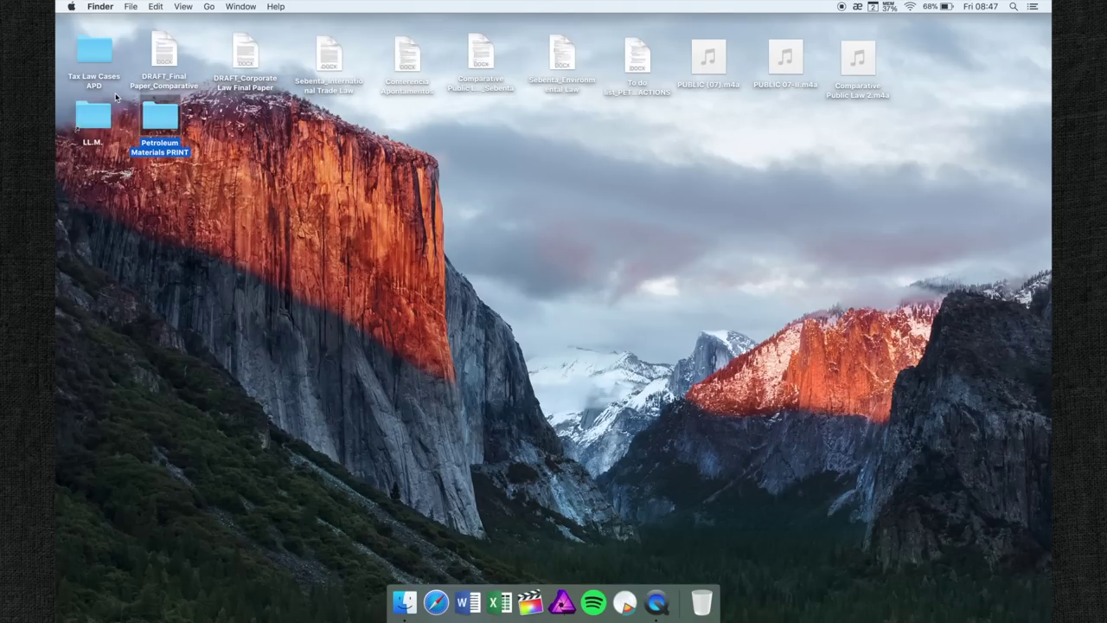
View the case files in the Tax Law Cases APD folder, close it and clear the desktop selection.
left_click(100, 51)
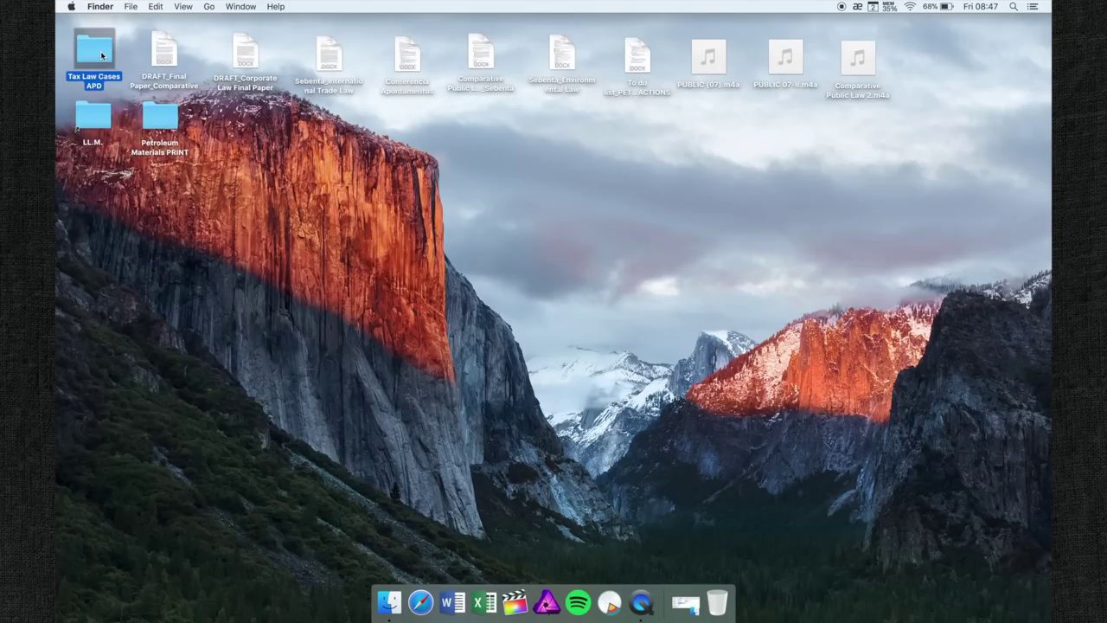
double_click(101, 51)
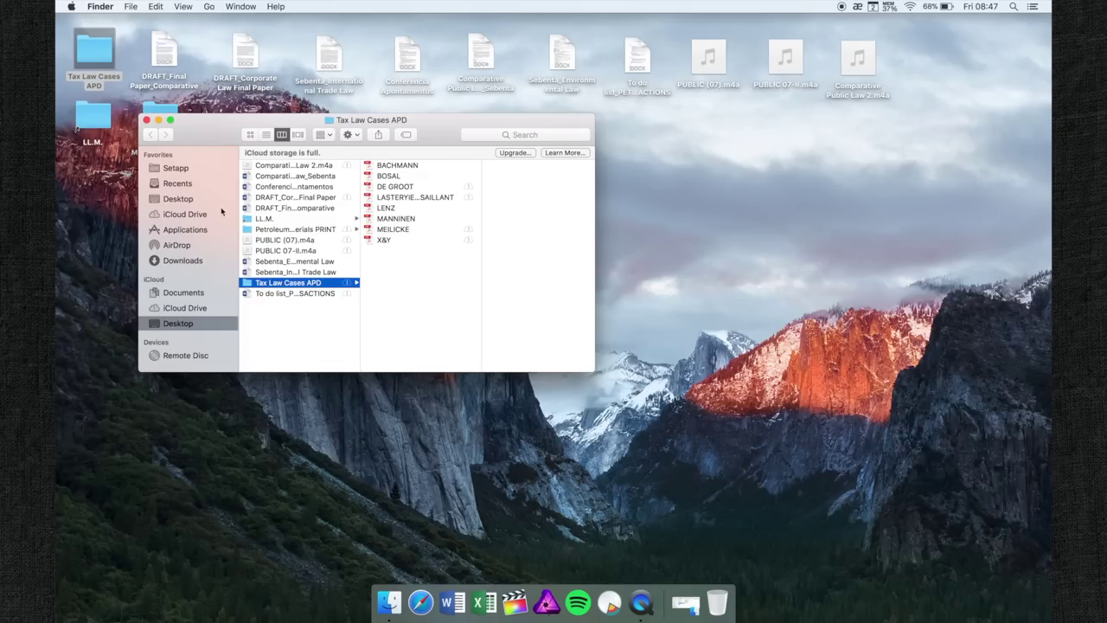
left_click(147, 120)
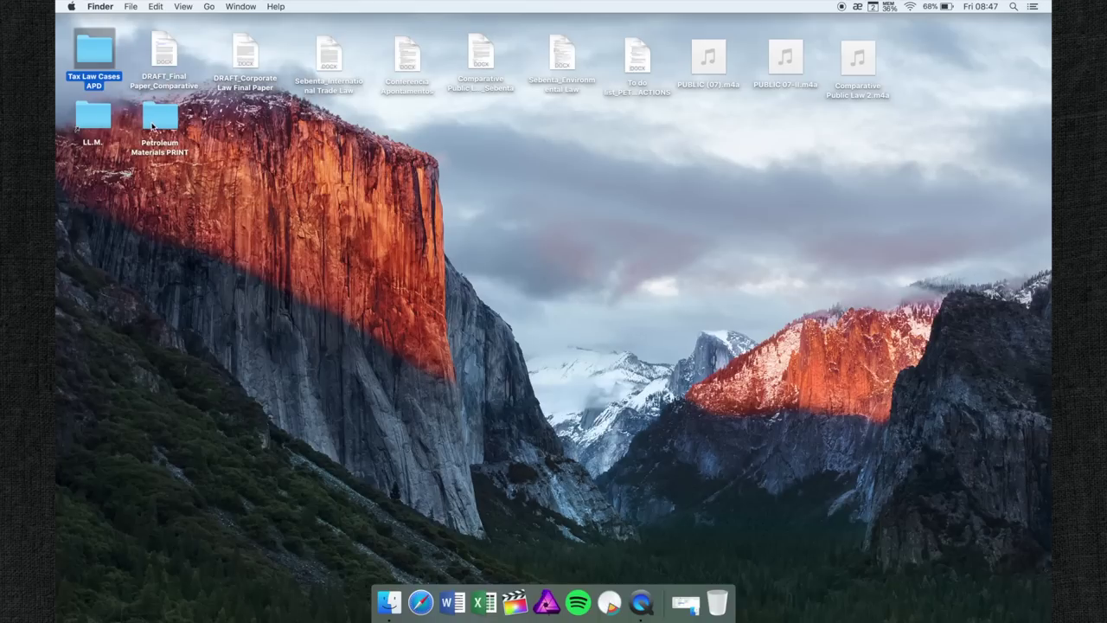
left_click(215, 132)
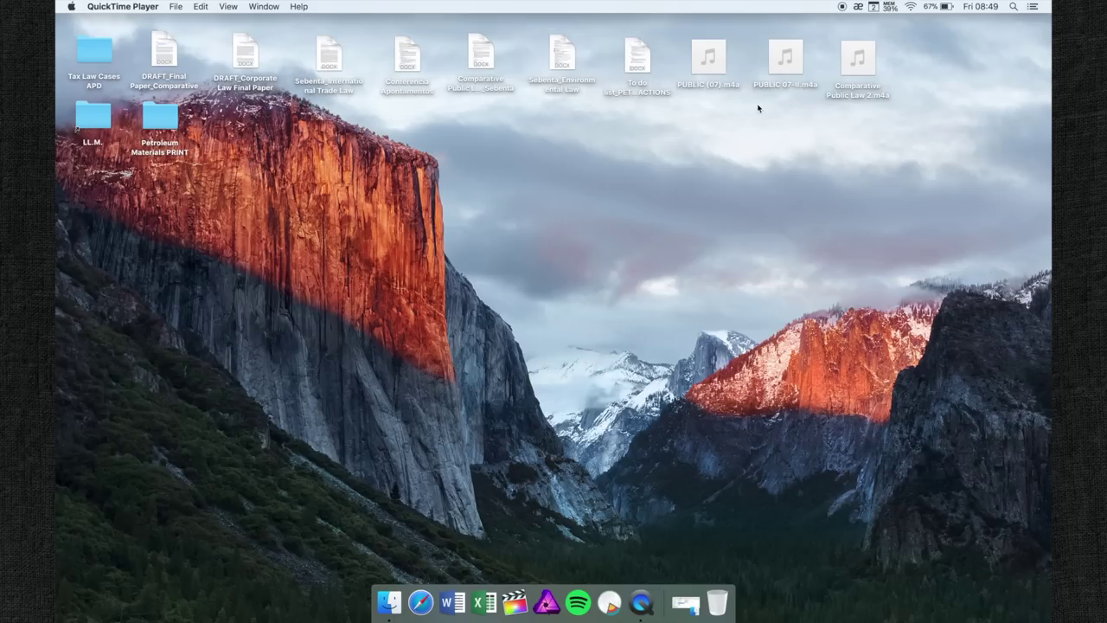
In the Mate translator, translate a Portuguese greeting beginning "olá eu sou a" plus the speaker's first name into English, and close the translator.
left_click(859, 8)
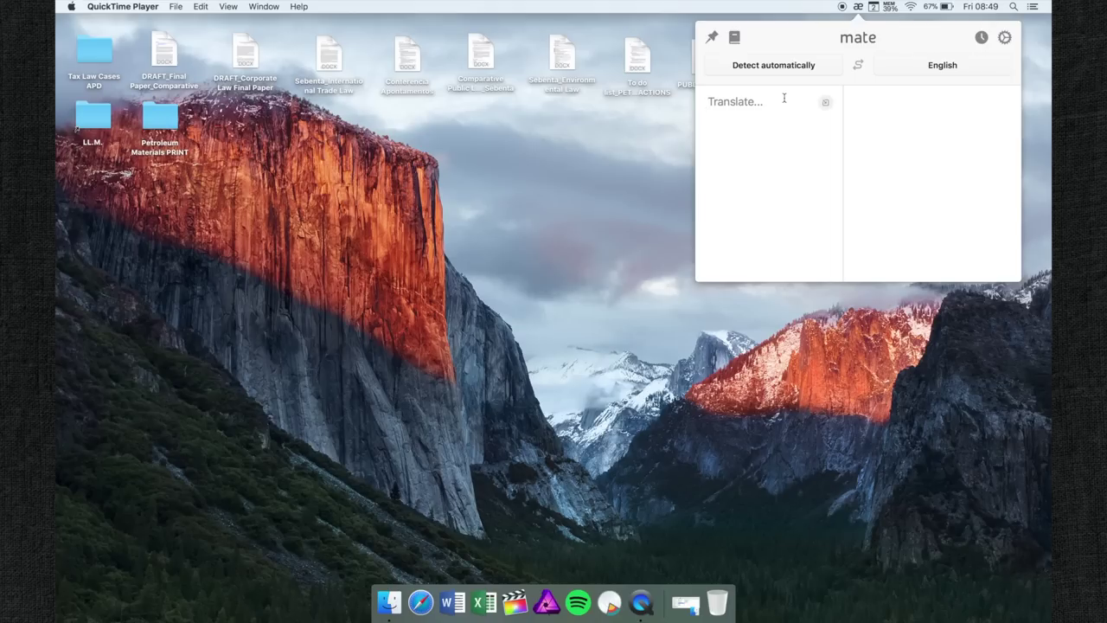
type("olá eu sou a mari")
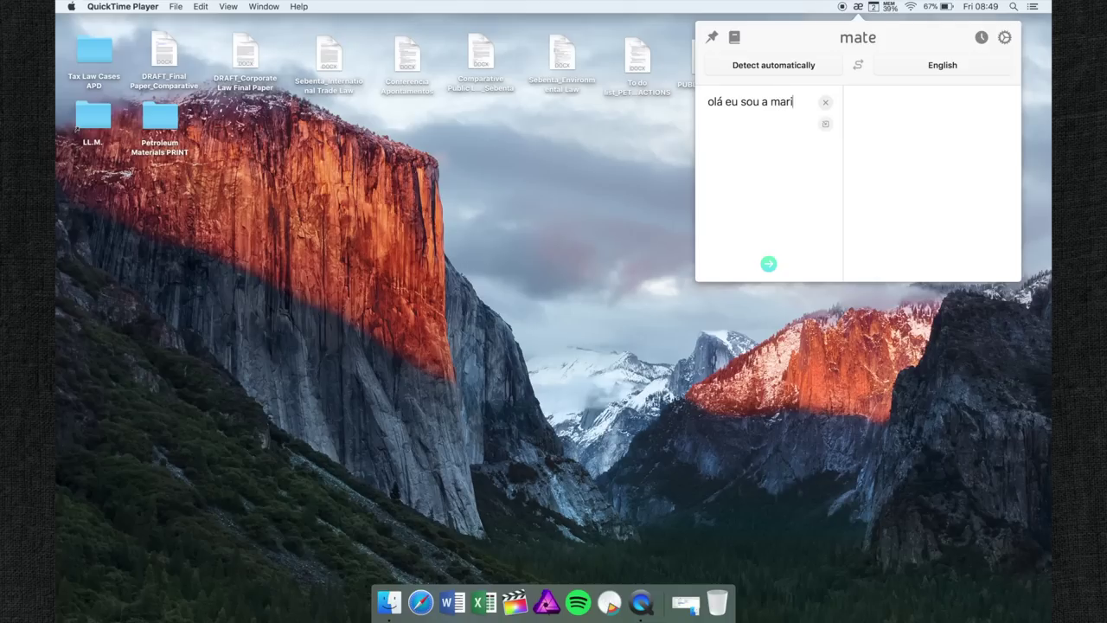
type("ana")
key("Return")
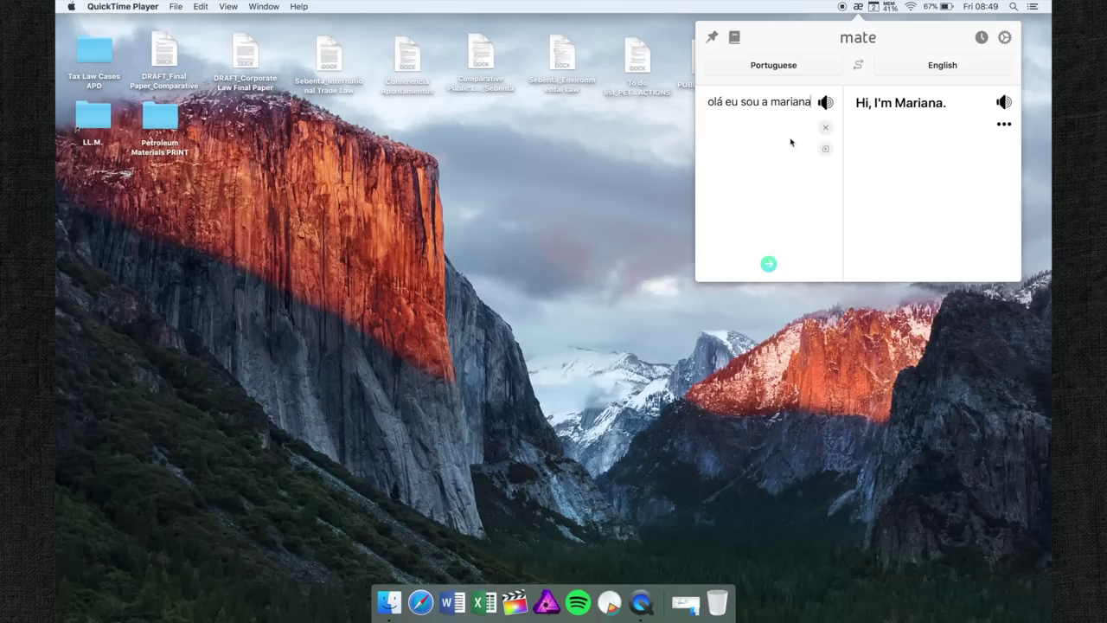
left_click(858, 9)
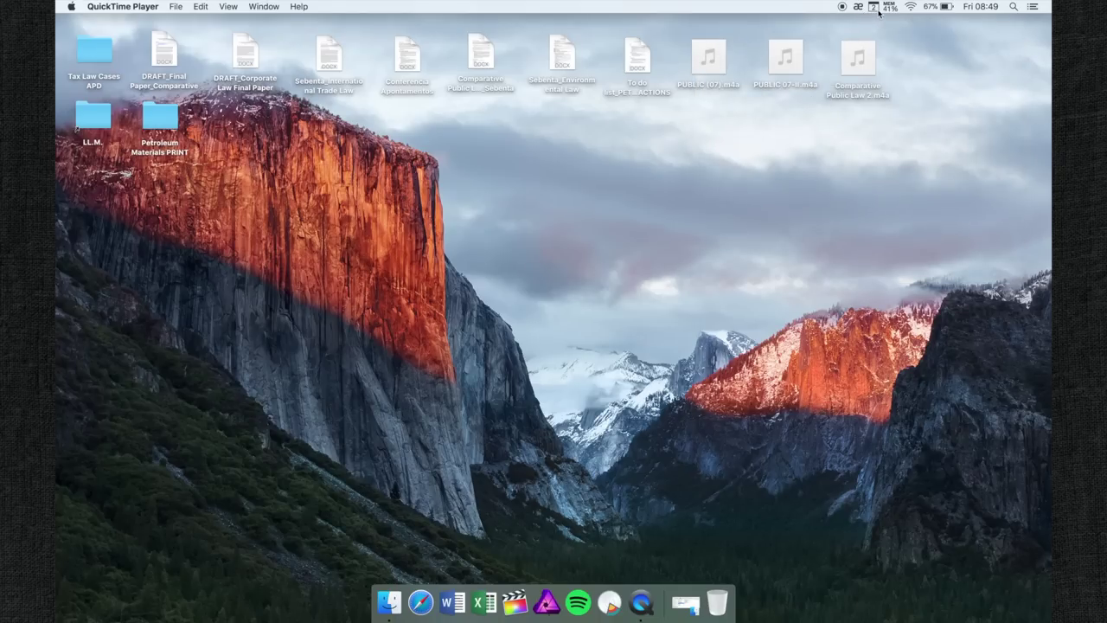
Open the quick calendar and check its new-event form and reminders list, returning to the upcoming events.
left_click(875, 7)
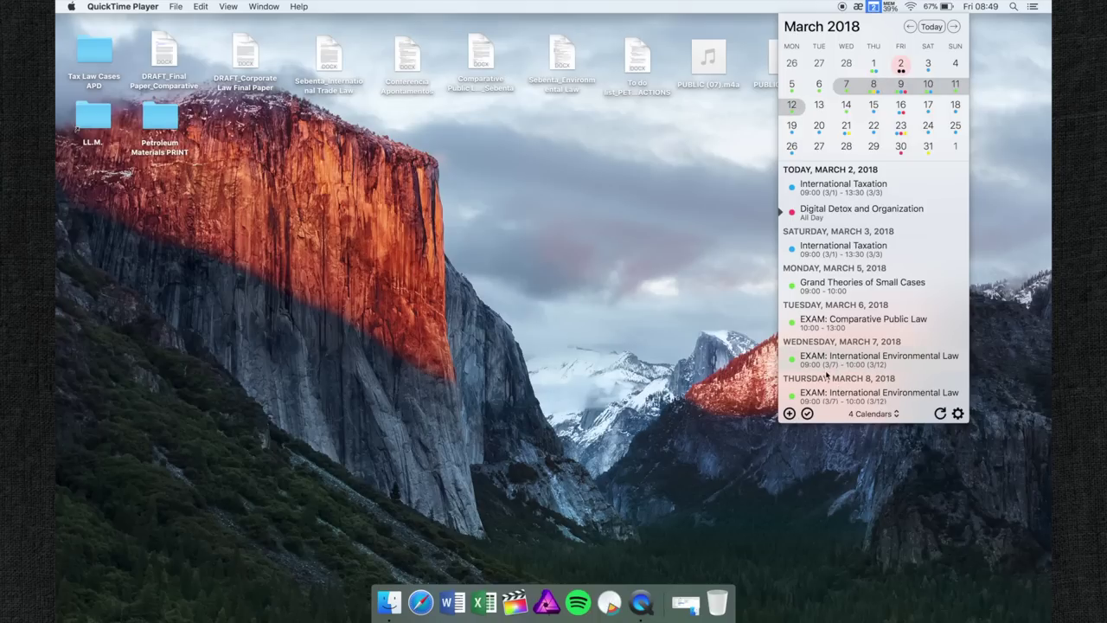
left_click(789, 414)
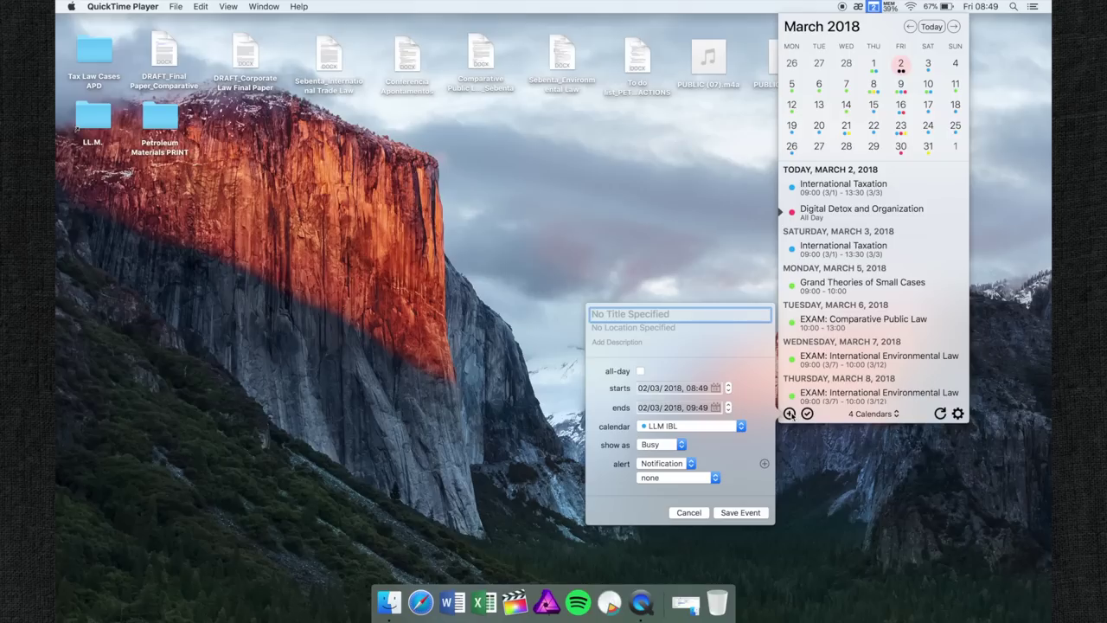
left_click(789, 413)
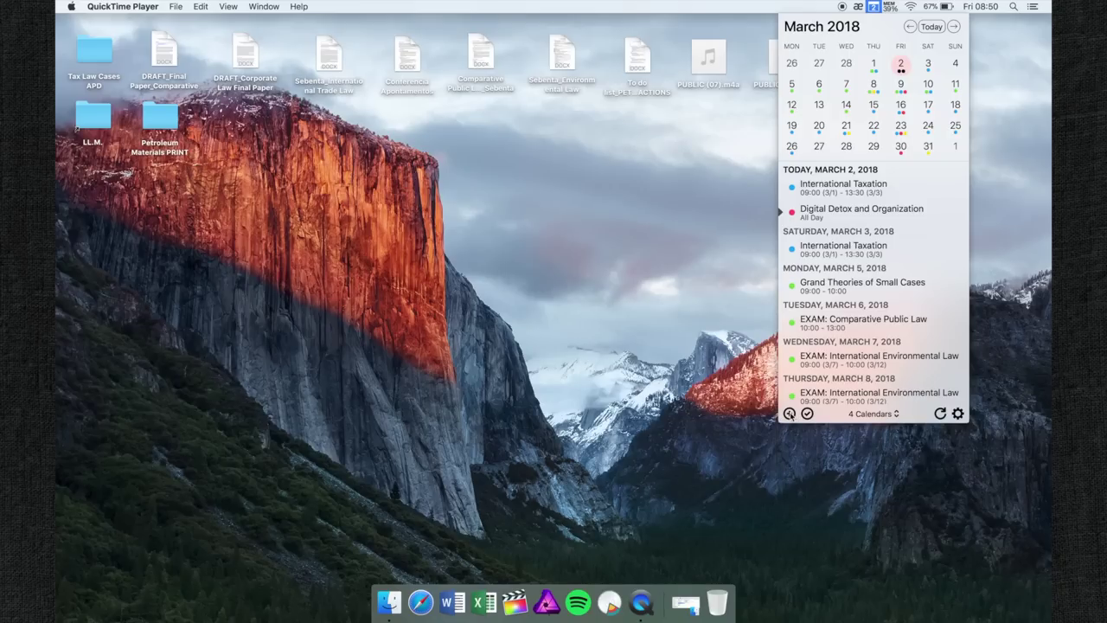
left_click(807, 414)
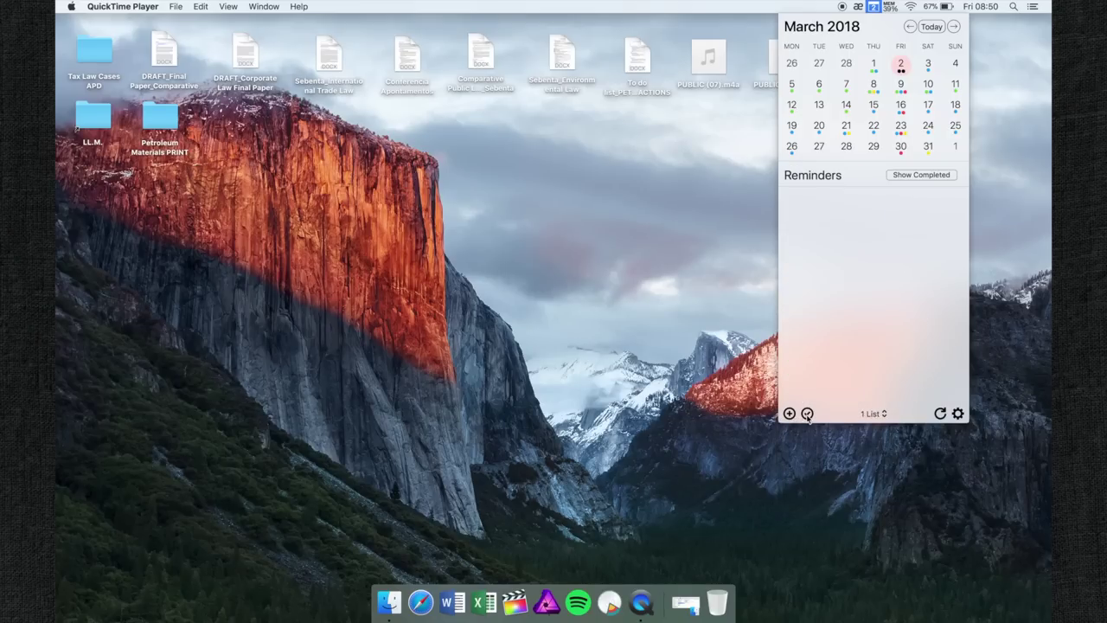
left_click(806, 413)
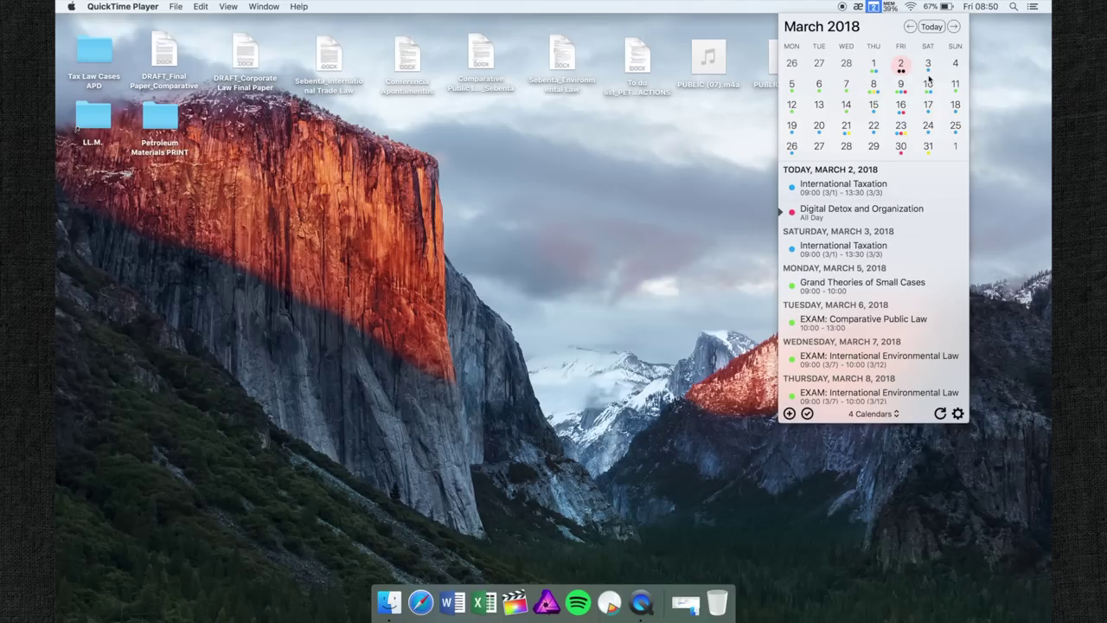
Browse the calendar's events ahead to May 2018 and back to March 2018, and view the list of available calendars.
left_click(954, 28)
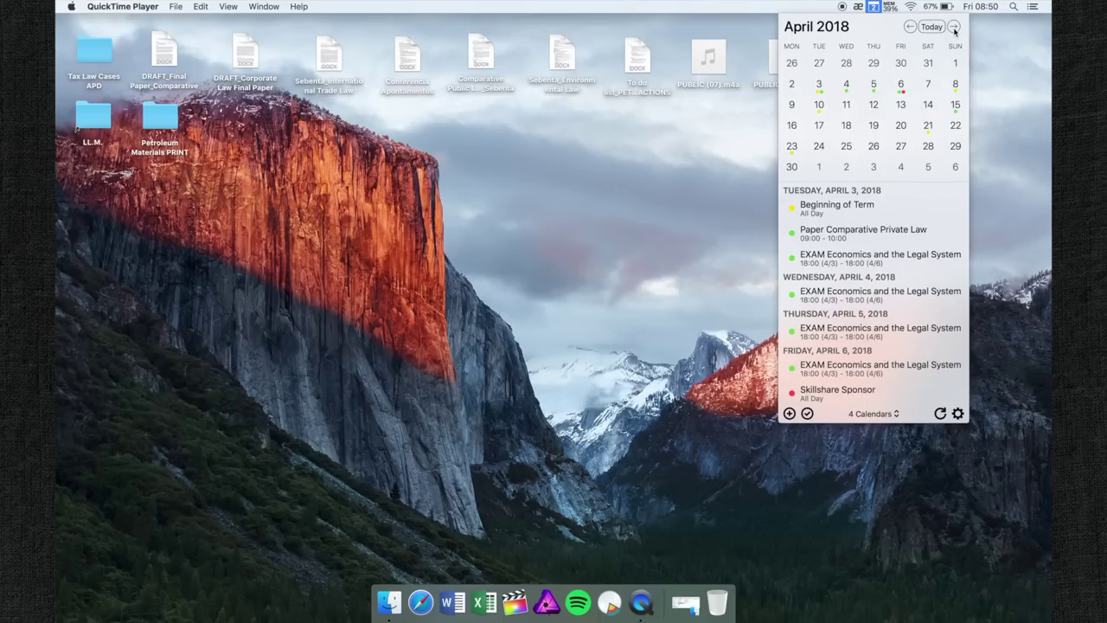
left_click(954, 28)
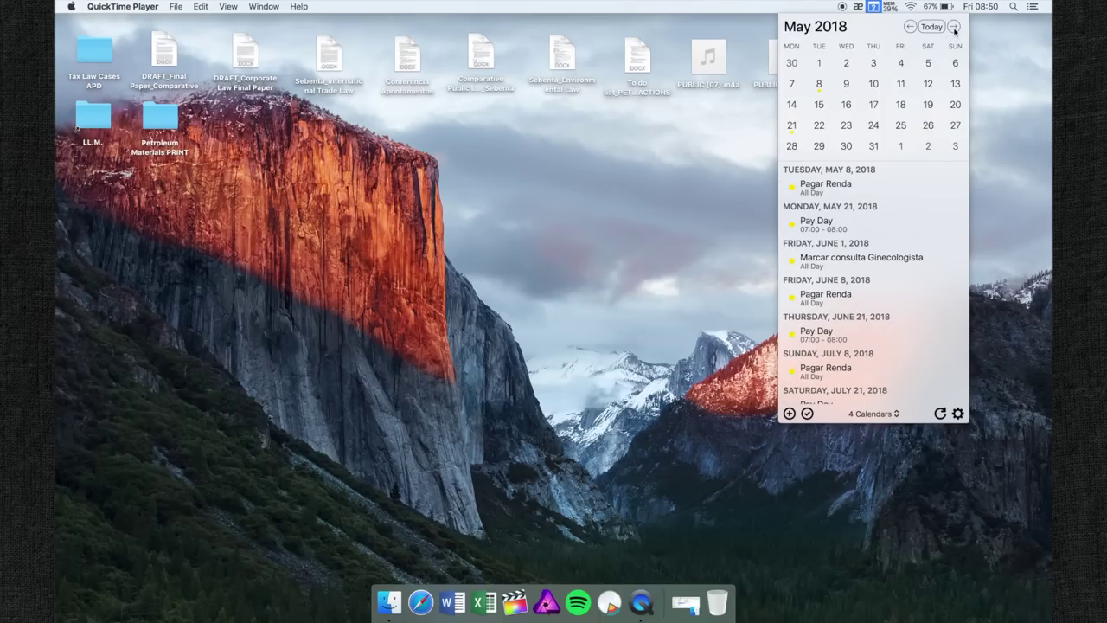
left_click(907, 27)
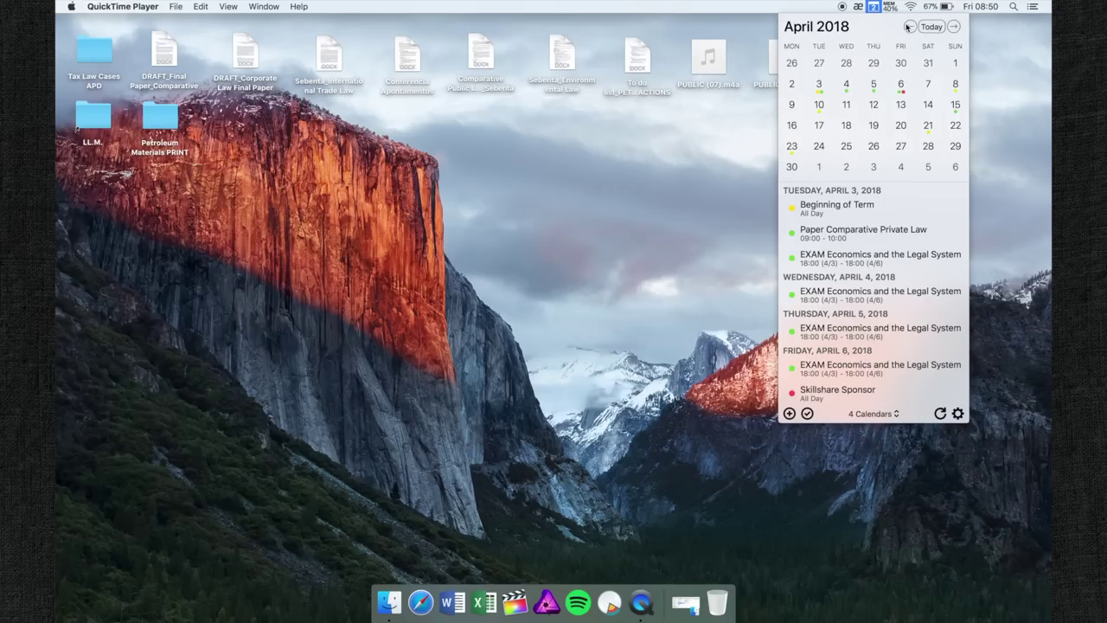
left_click(908, 27)
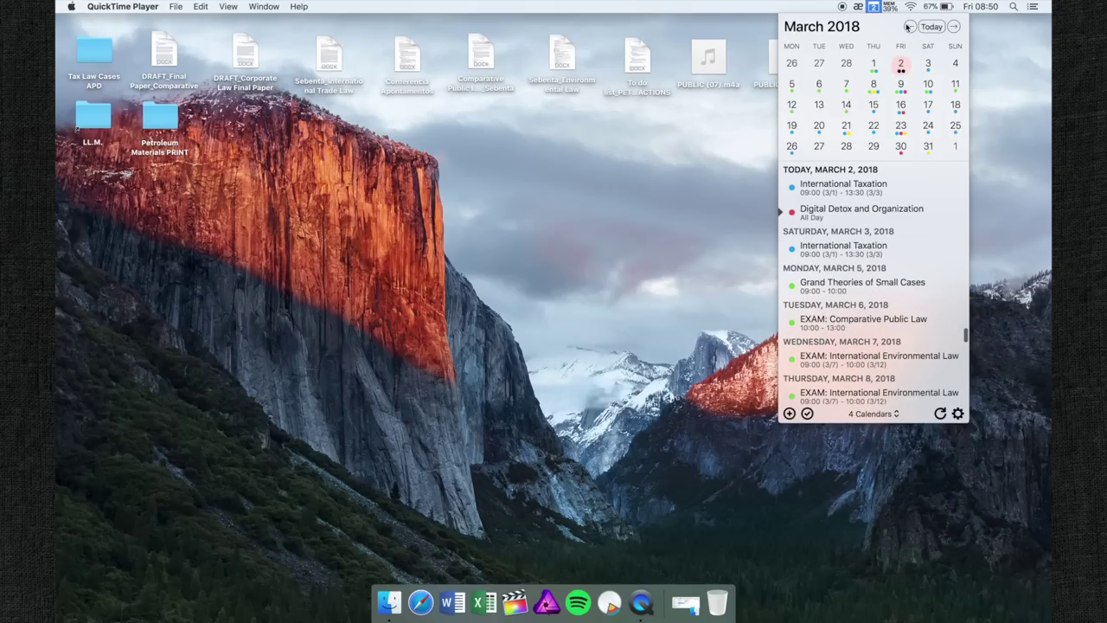
left_click(872, 414)
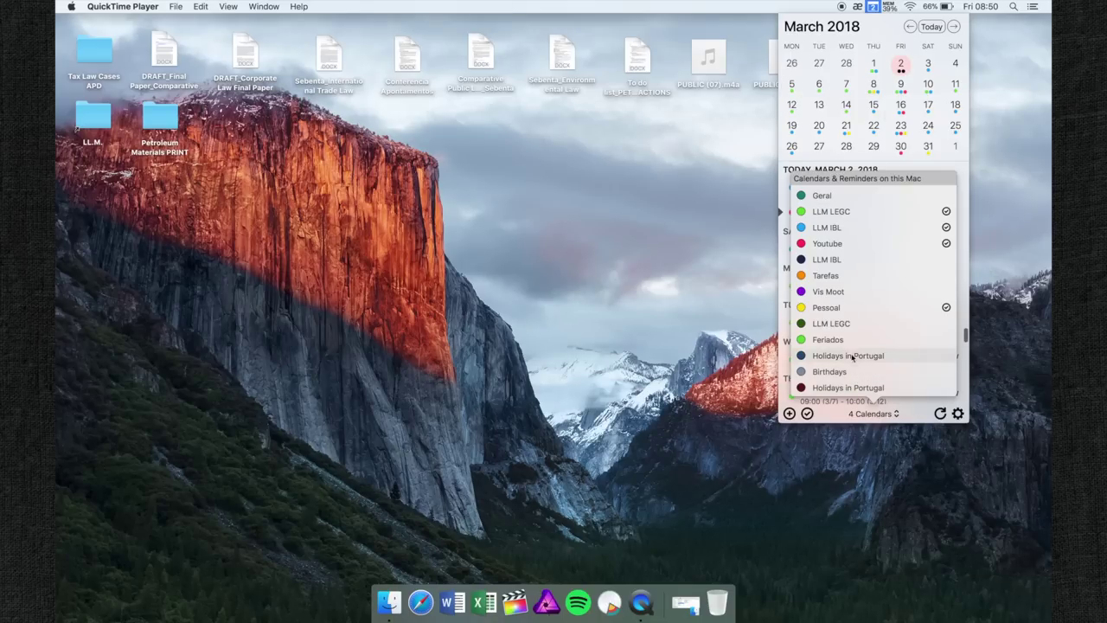
Open the system monitor, clean the junk files and optimize the memory usage.
left_click(893, 9)
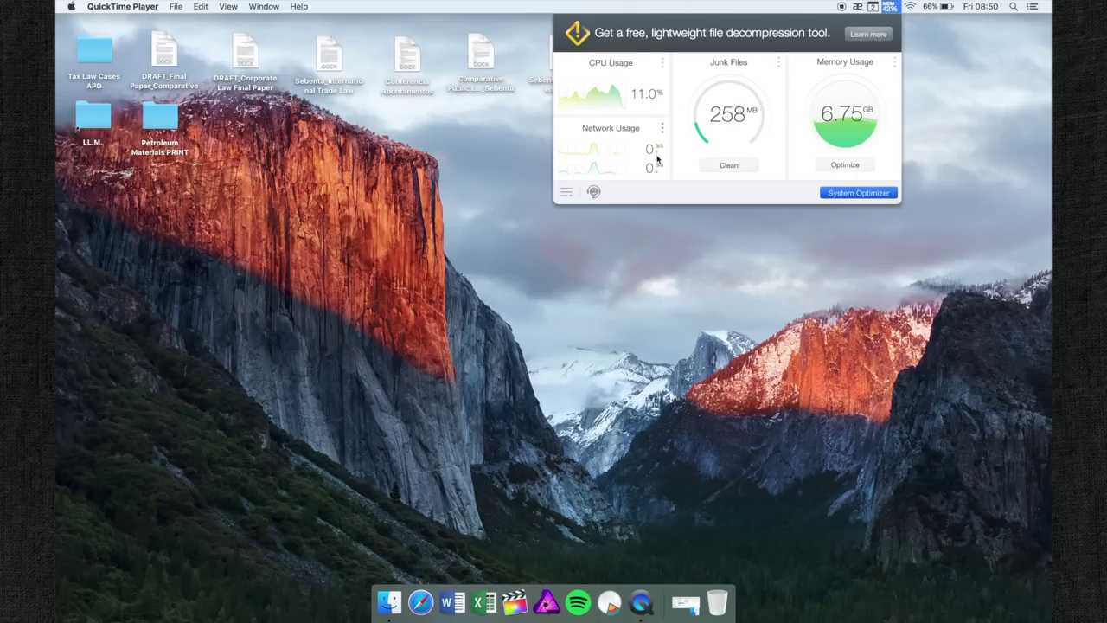
left_click(731, 165)
left_click(829, 166)
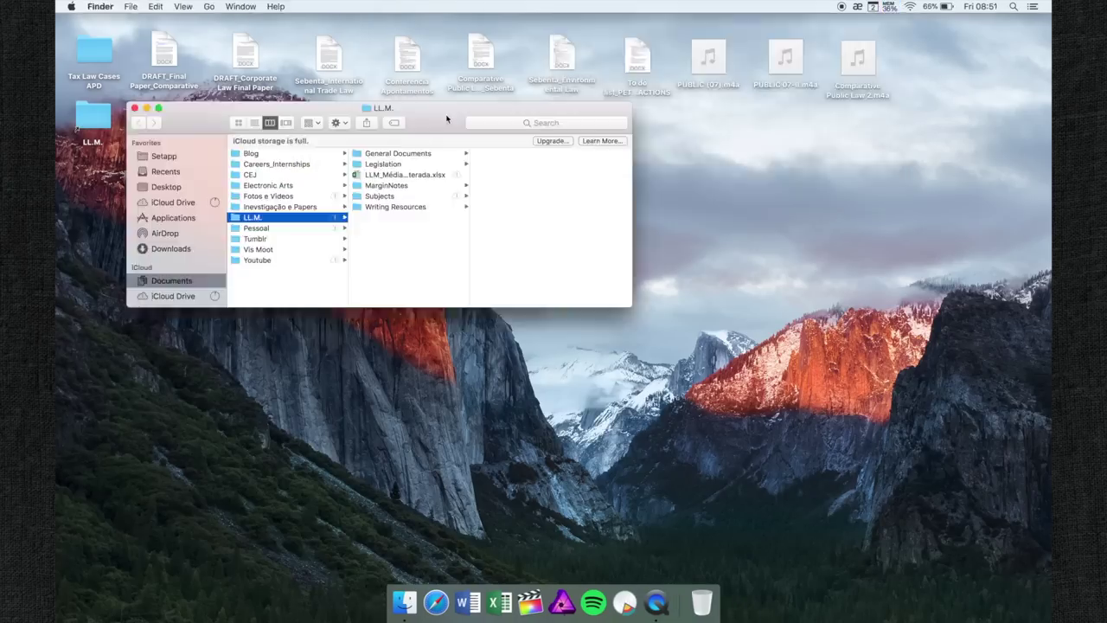
Enlarge the LL.M. Finder window and reposition it near the middle of the desktop.
left_click_drag(447, 119, 521, 126)
left_click_drag(705, 313, 839, 435)
left_click_drag(586, 132, 599, 160)
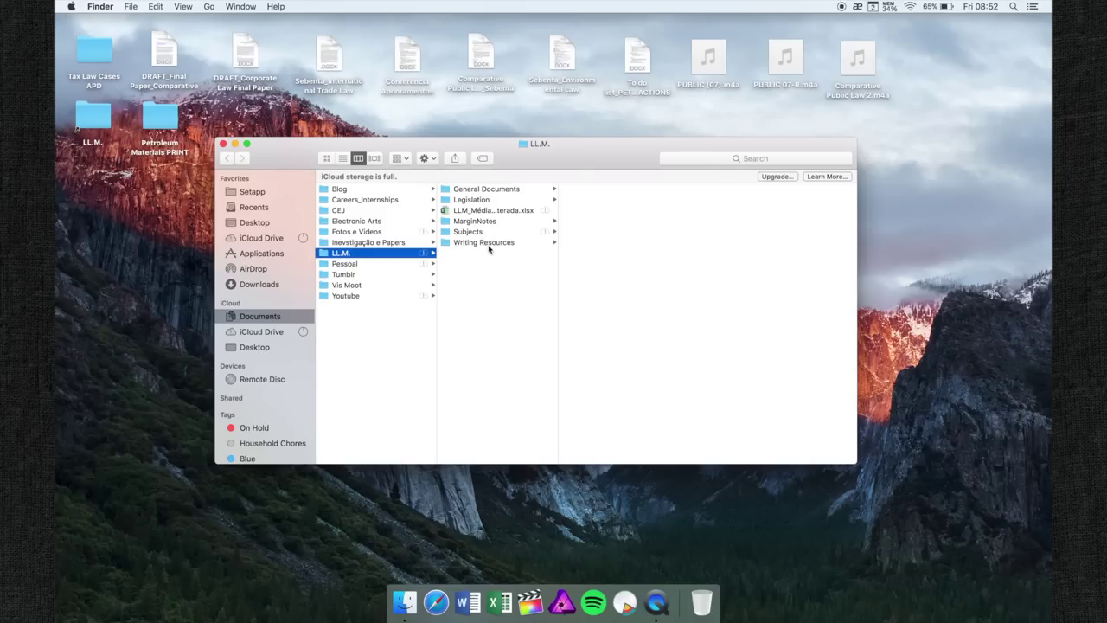
Browse the General Documents, Legislation, MarginNotes and Writing Resources folders inside LL.M., and preview the comparative analysis PDF.
left_click(519, 191)
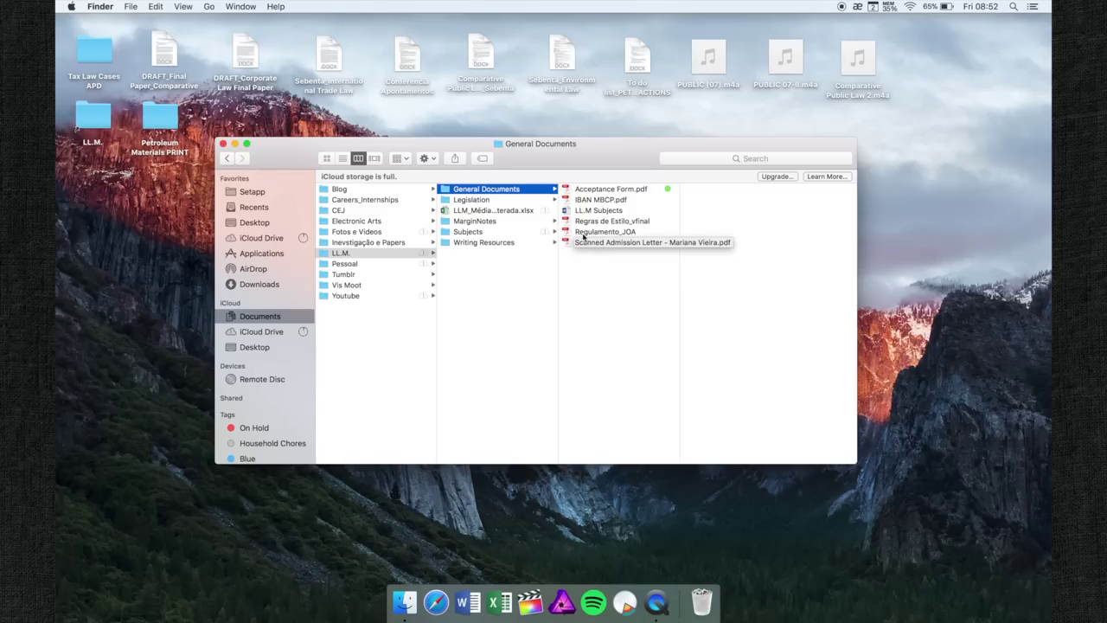
left_click(554, 199)
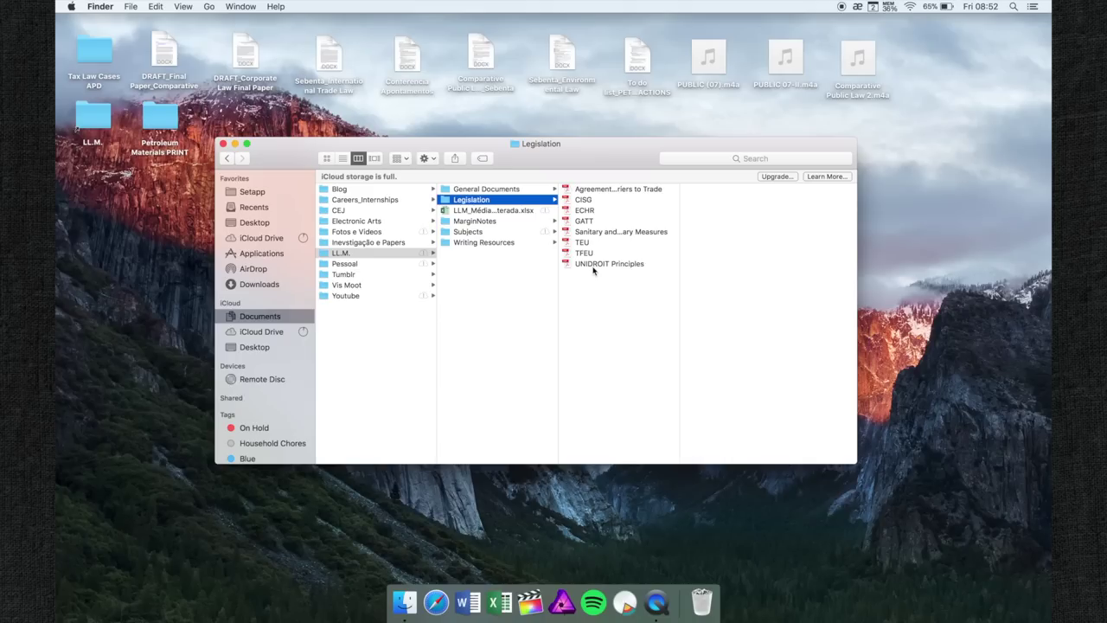
left_click(549, 224)
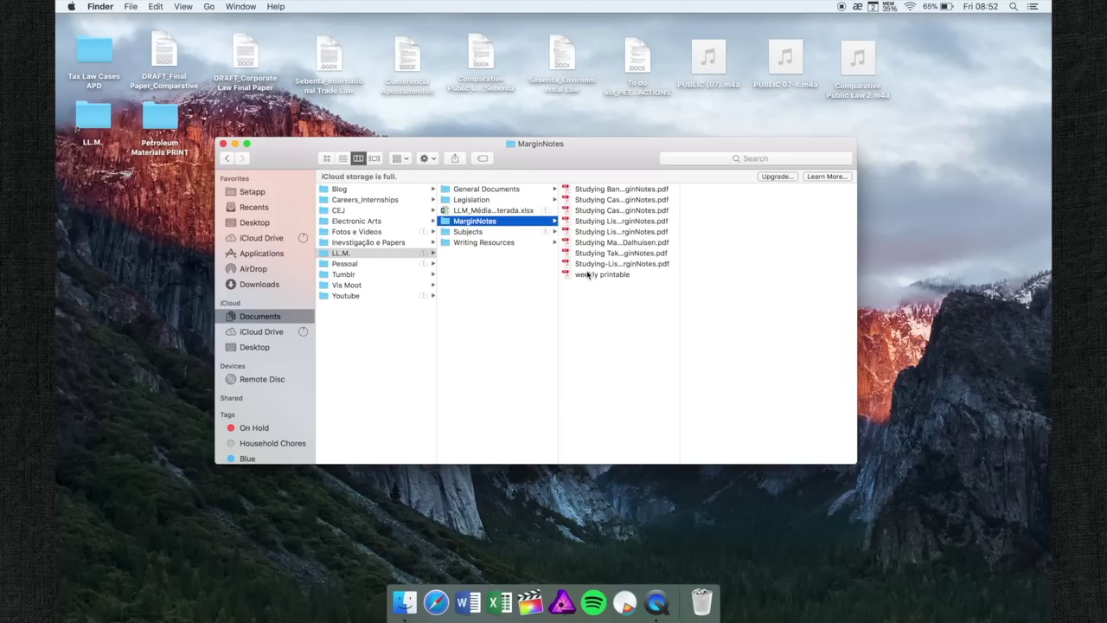
left_click(546, 245)
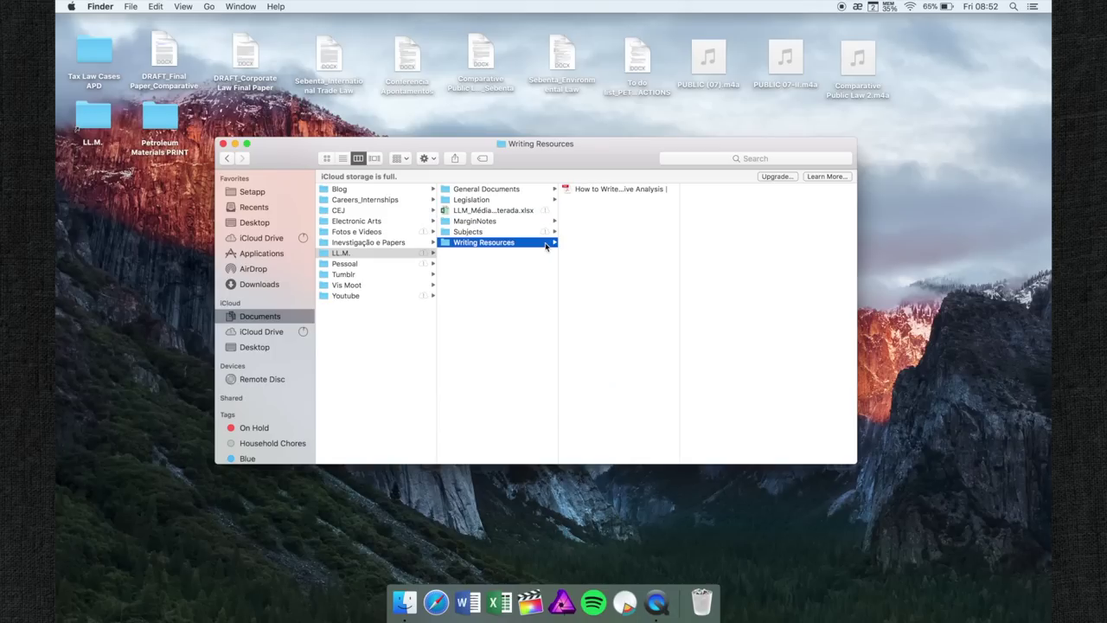
left_click(603, 191)
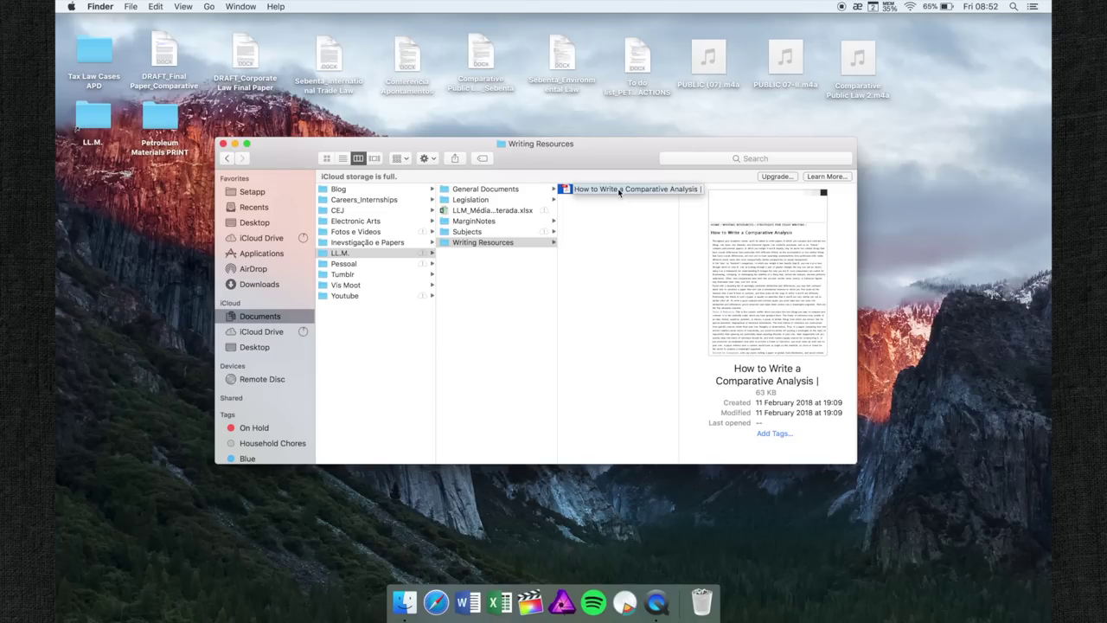
left_click(610, 216)
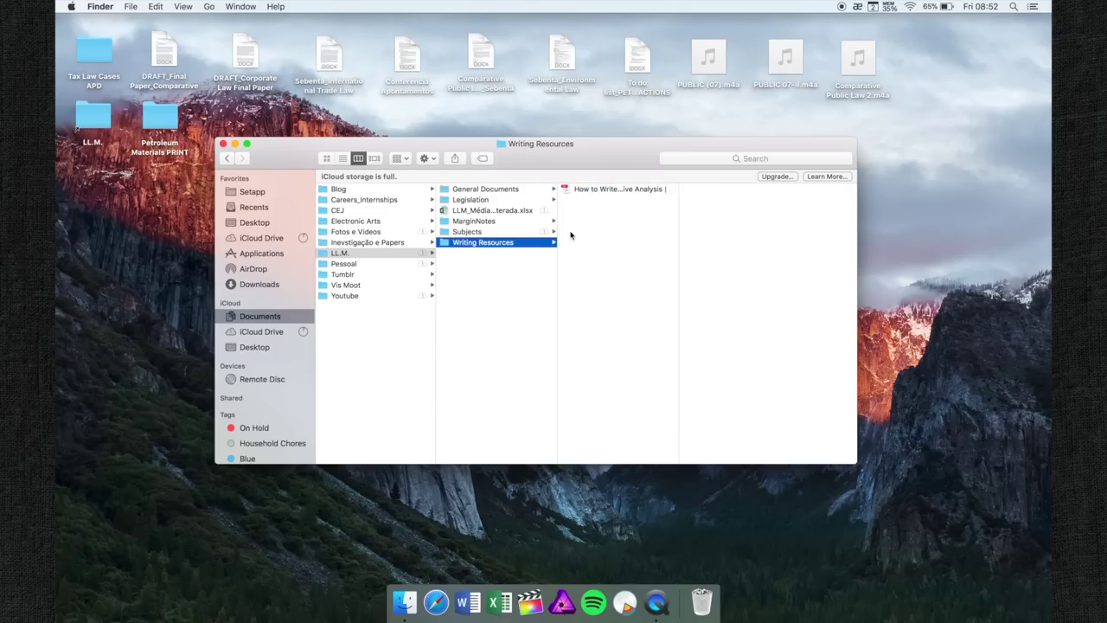
Go into the Subjects folder's TERM 2 and view the contents of the 1_Tax Law folder.
left_click(550, 231)
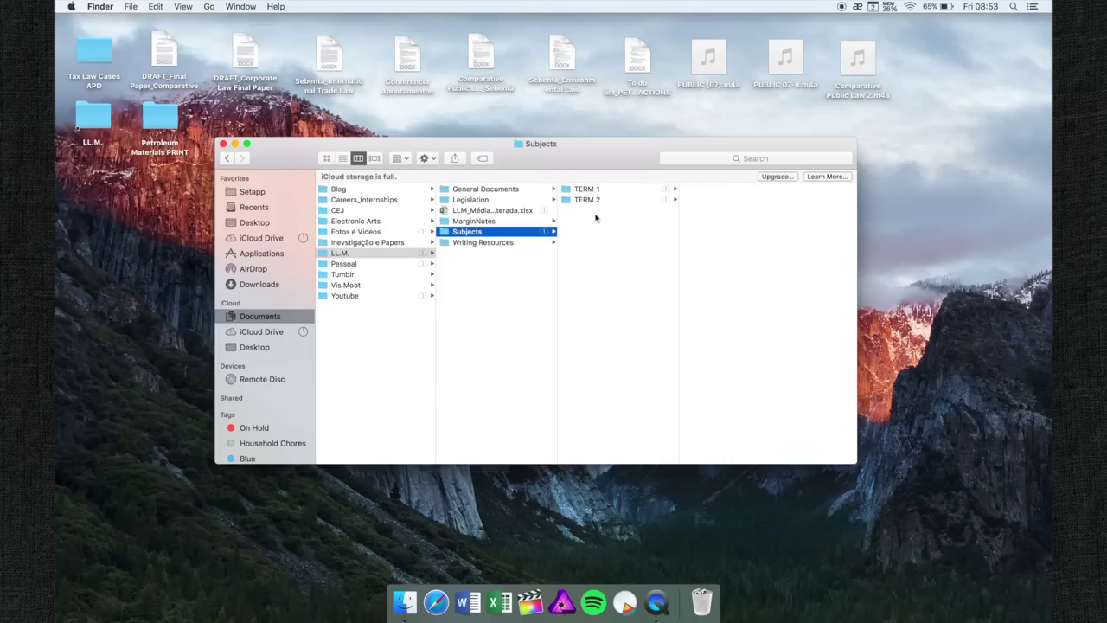
left_click(594, 200)
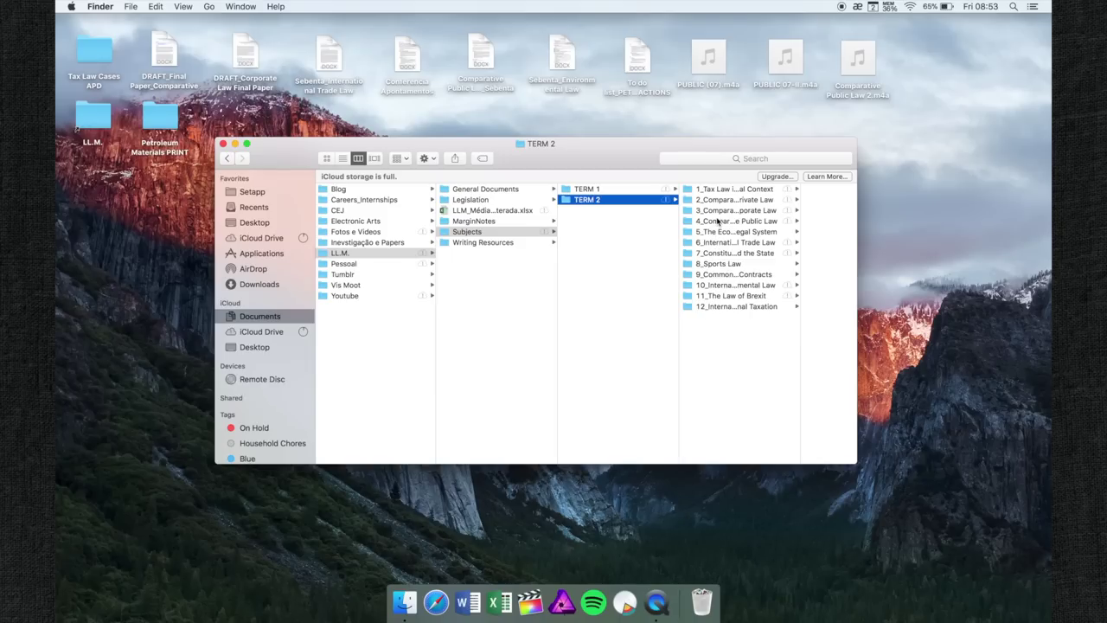
left_click(731, 190)
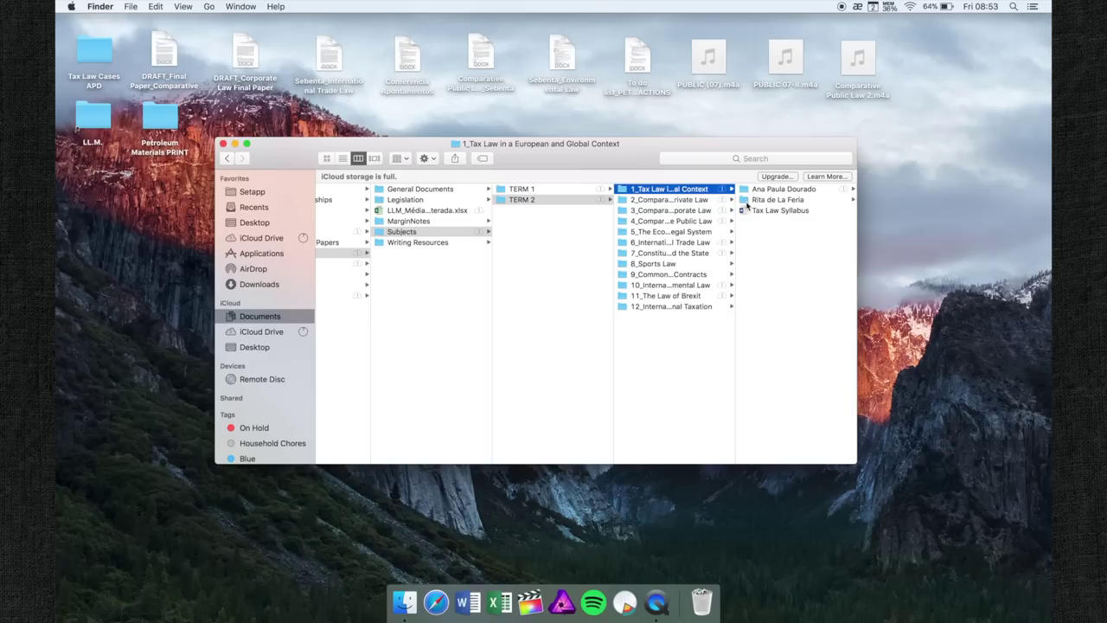
In 2_Comparative Private Law, open the Final Paper folder and compare its Caveat Emptor and Sexual Harrassment subfolders, ending on the tagged Caveat Emptor files.
left_click(710, 201)
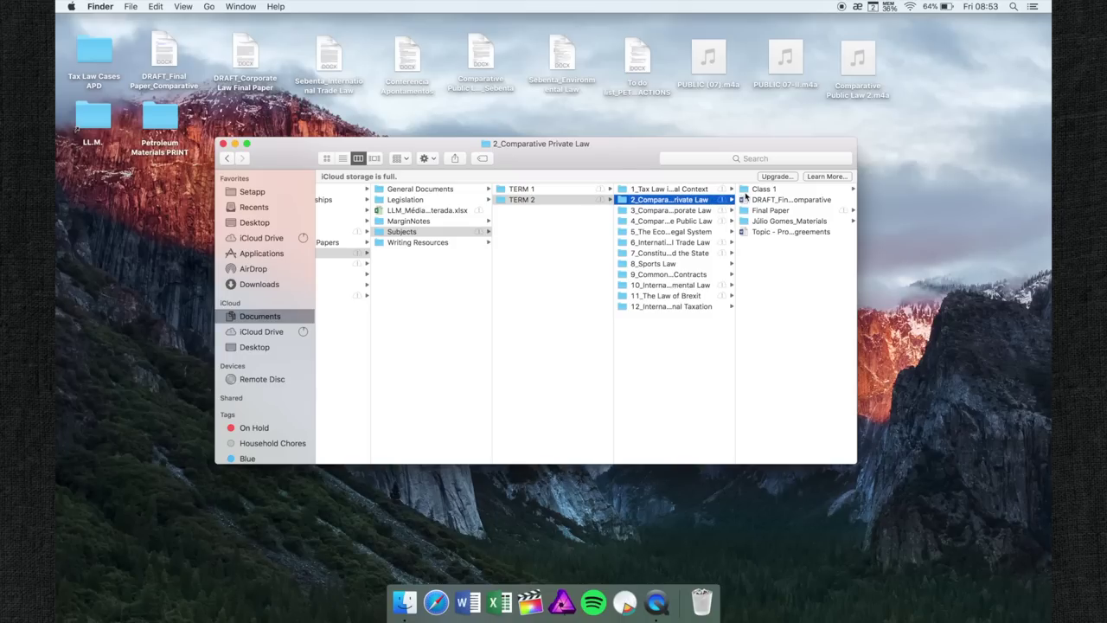
left_click(761, 211)
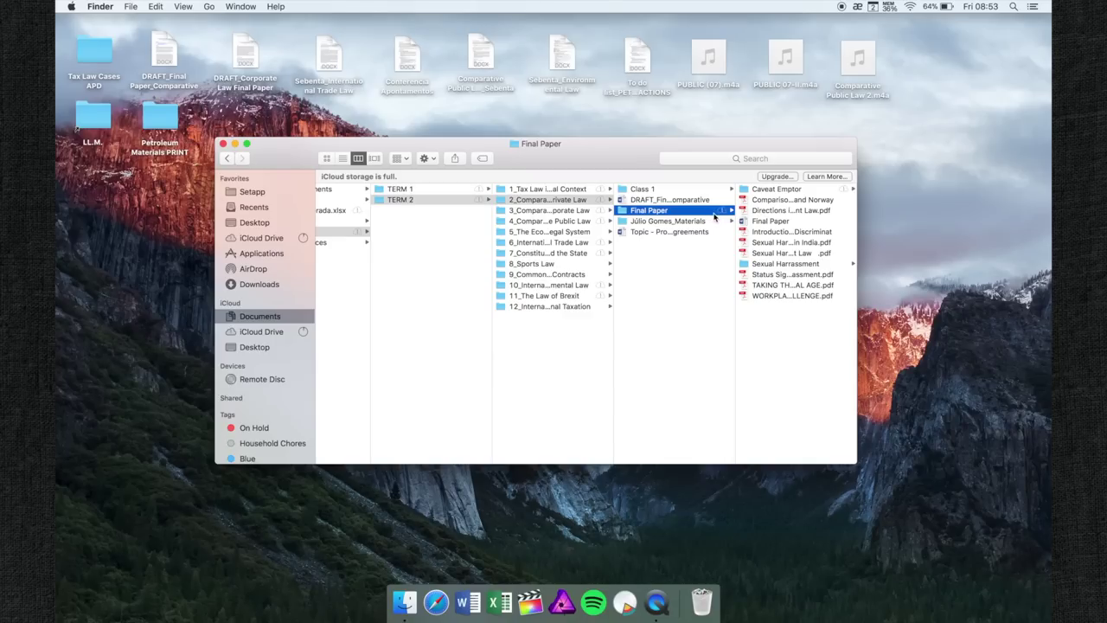
left_click(759, 192)
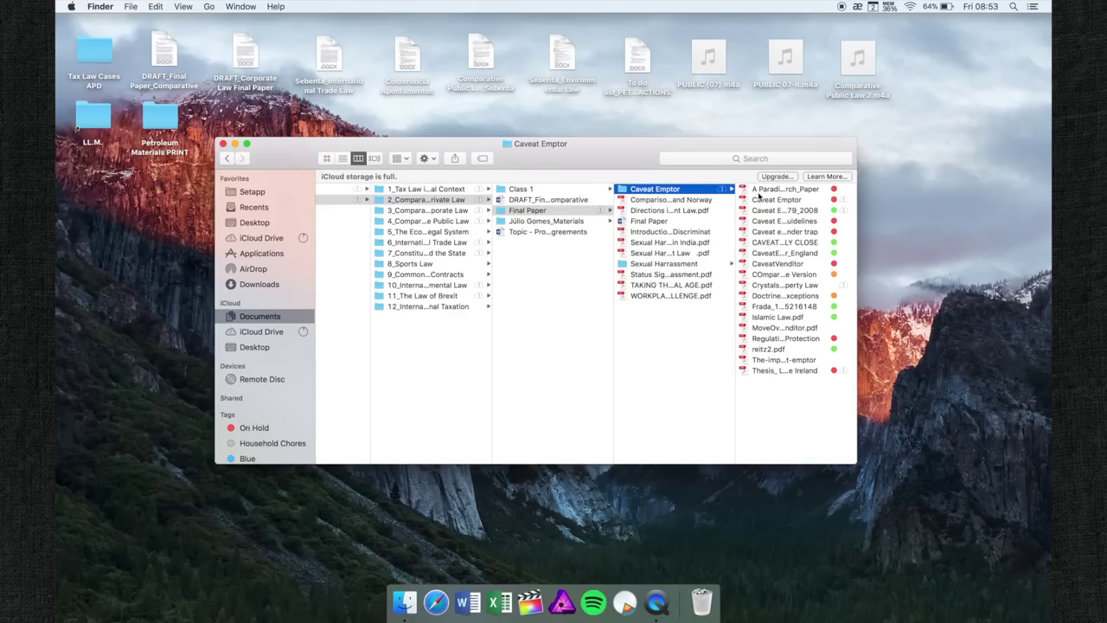
left_click(665, 264)
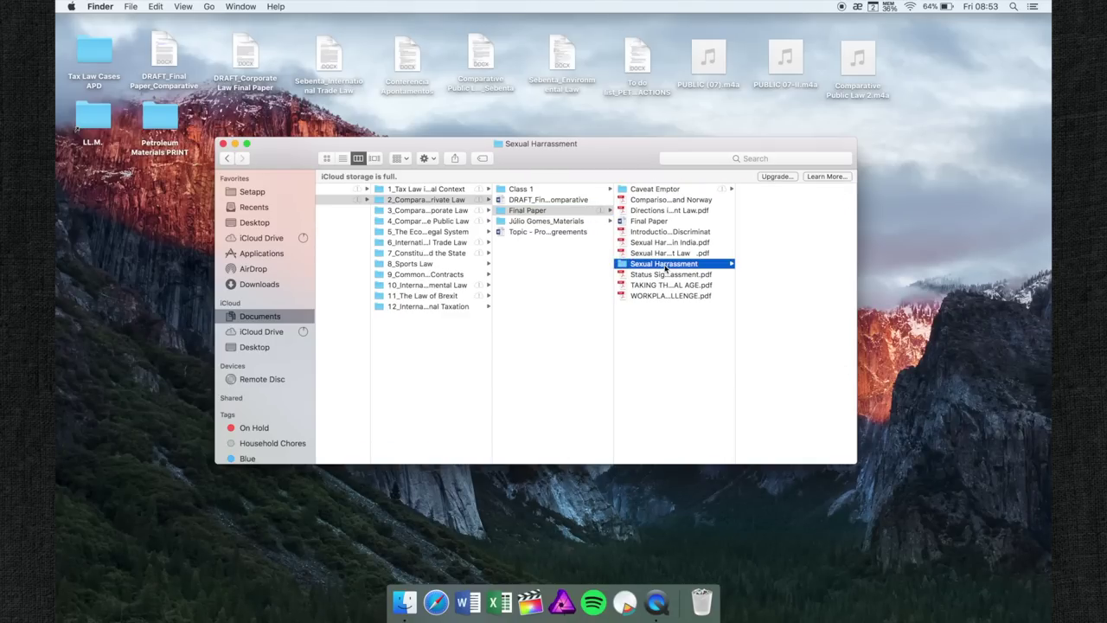
left_click(659, 190)
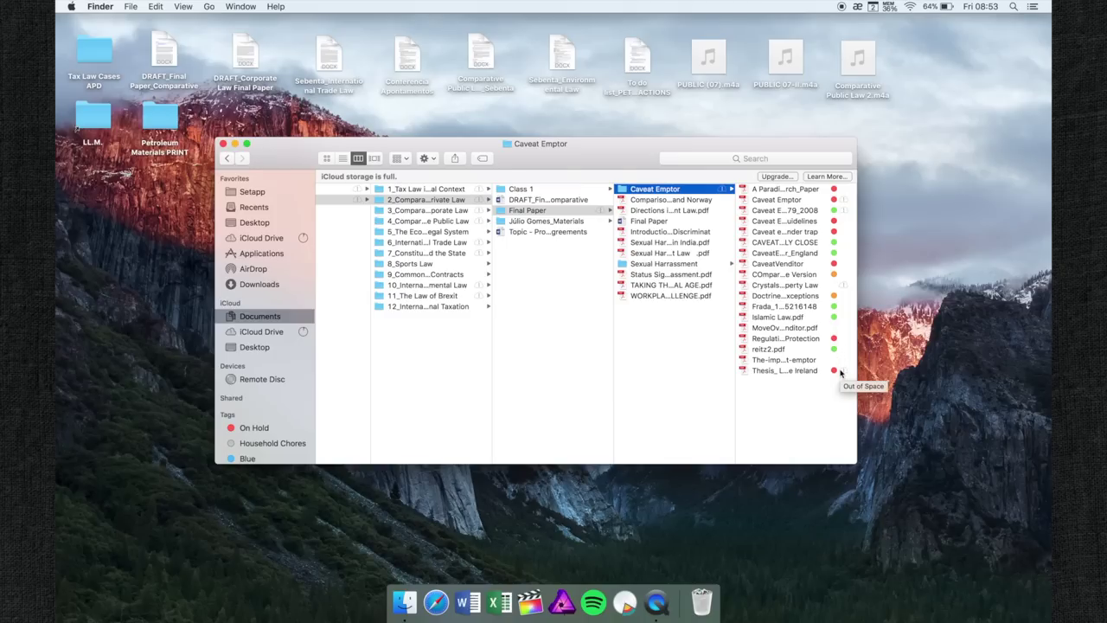
Look through the remaining TERM 2 subject folders, from the third one down to 12_International Taxation.
left_click(471, 211)
left_click(467, 221)
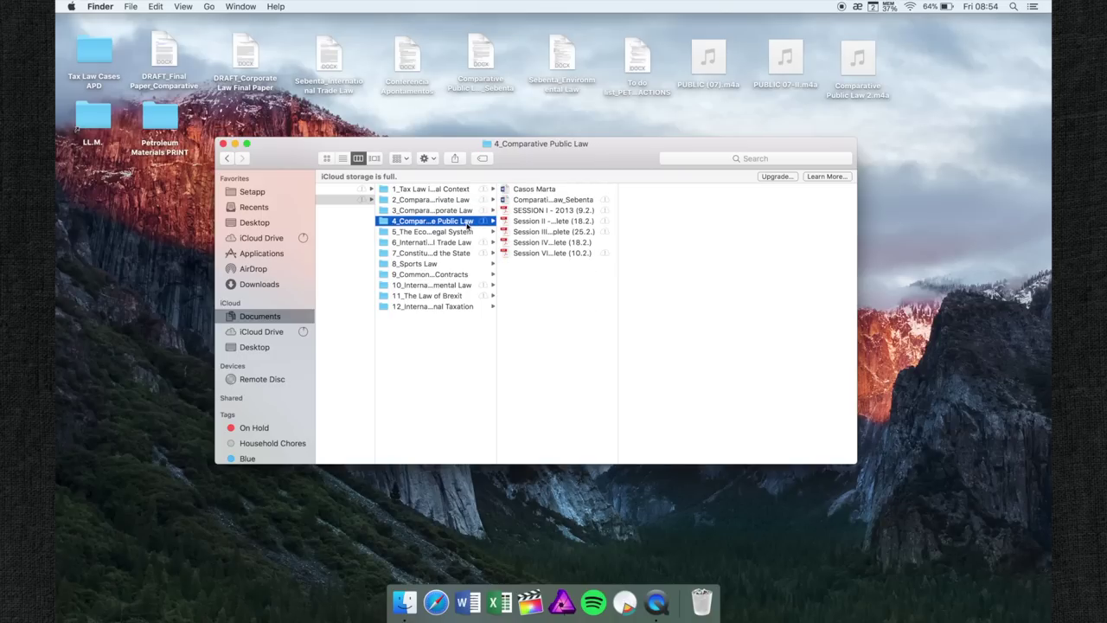
left_click(467, 232)
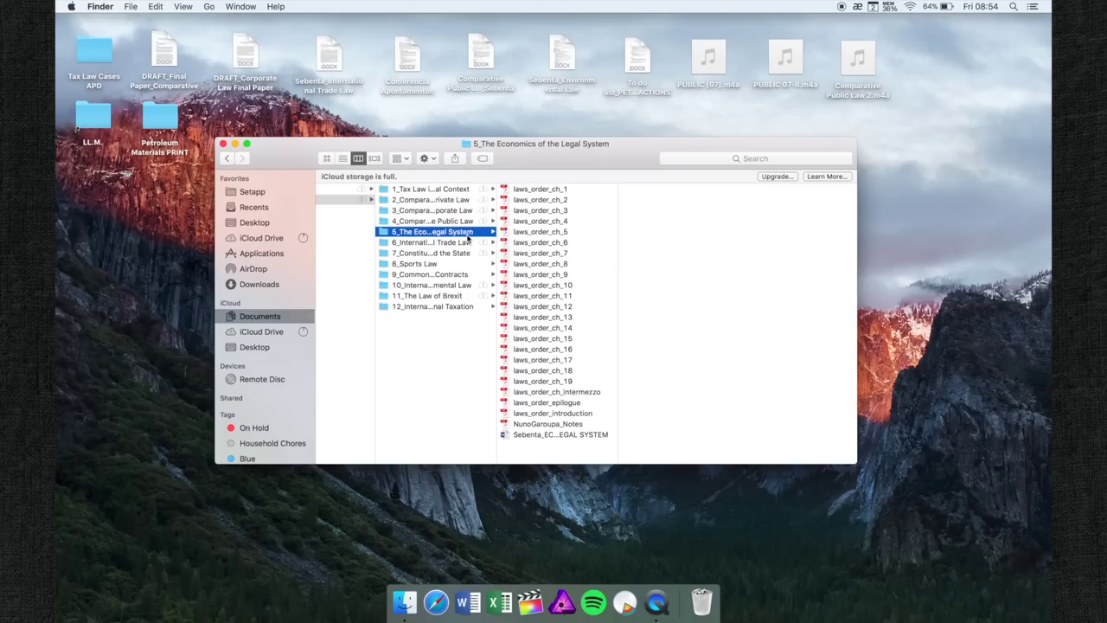
left_click(467, 242)
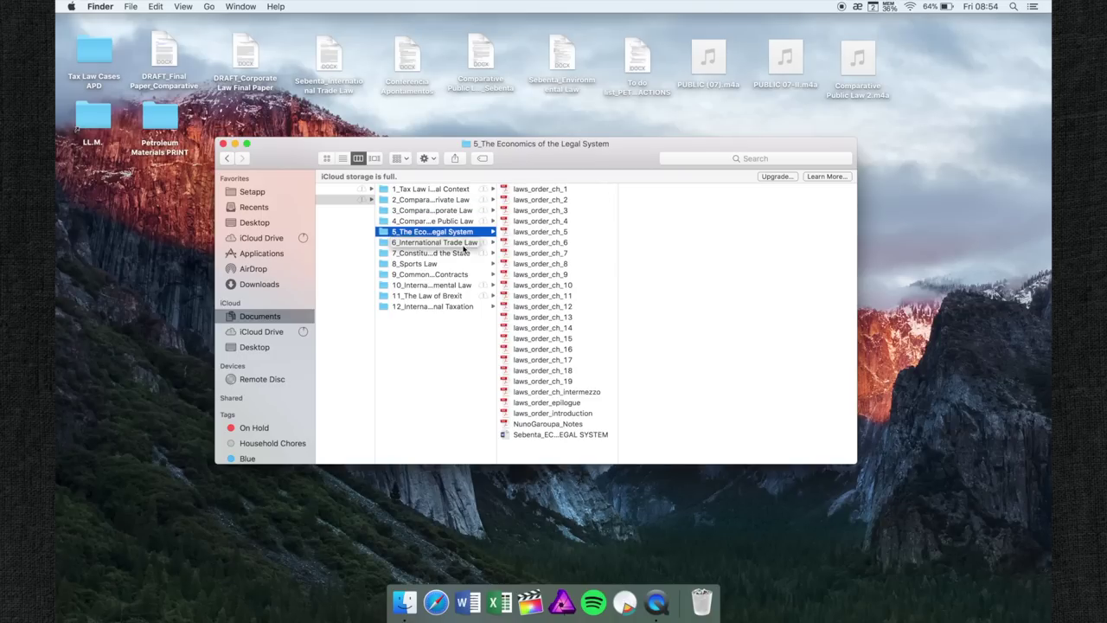
left_click(461, 254)
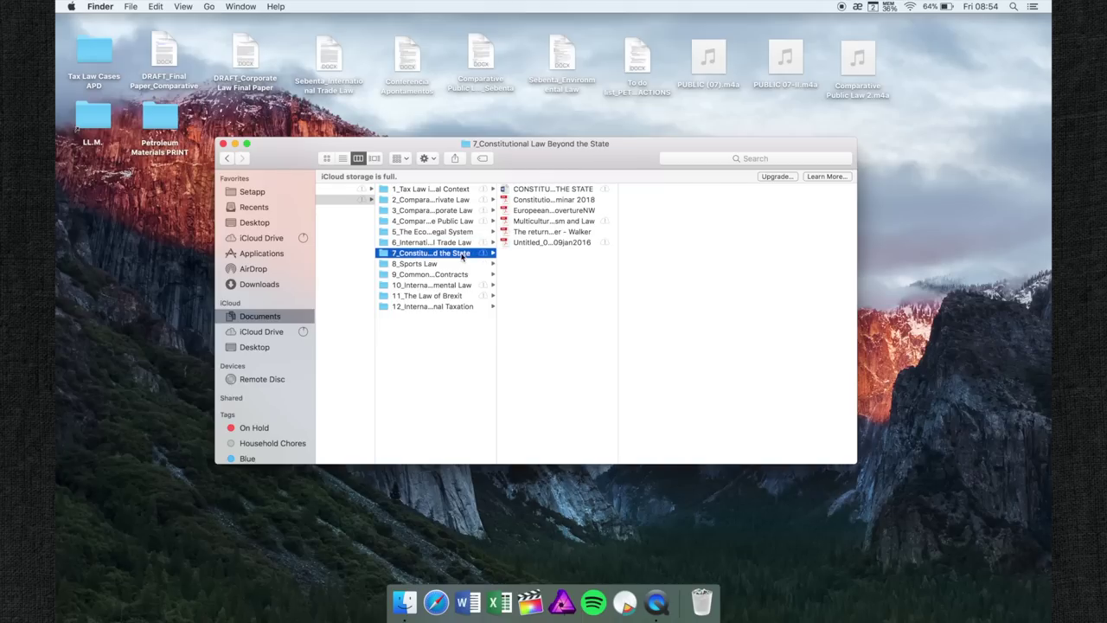
left_click(459, 286)
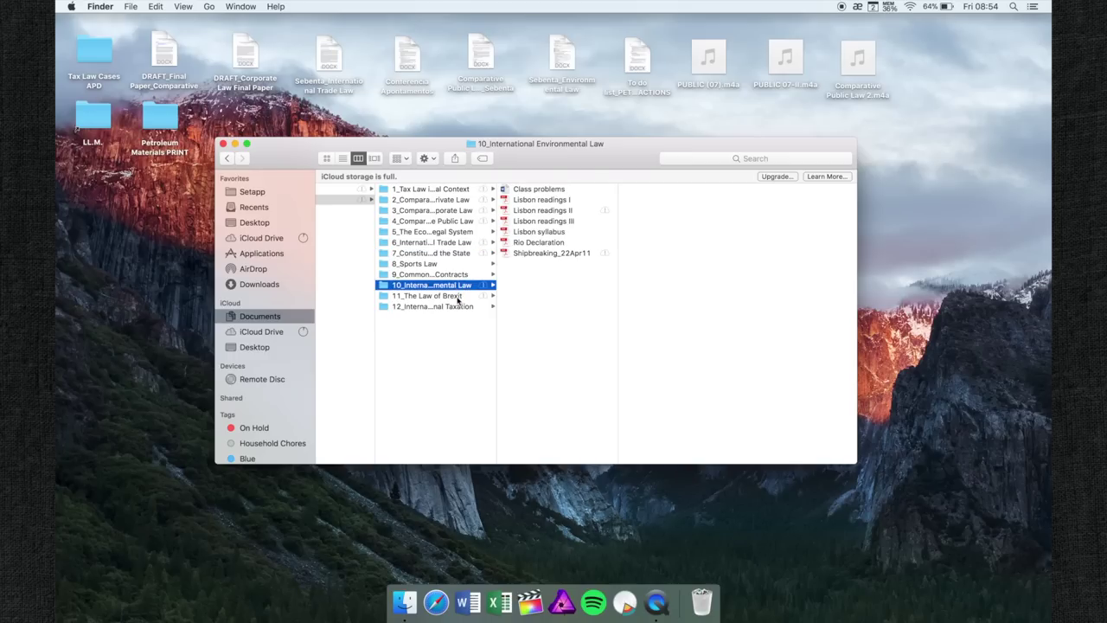
left_click(458, 296)
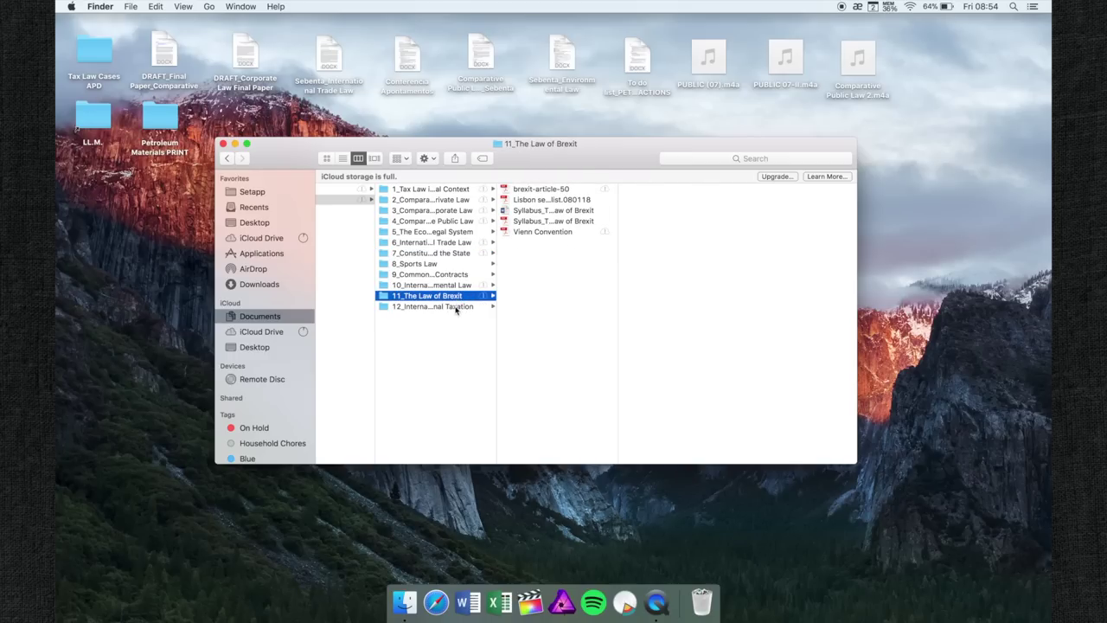
left_click(455, 308)
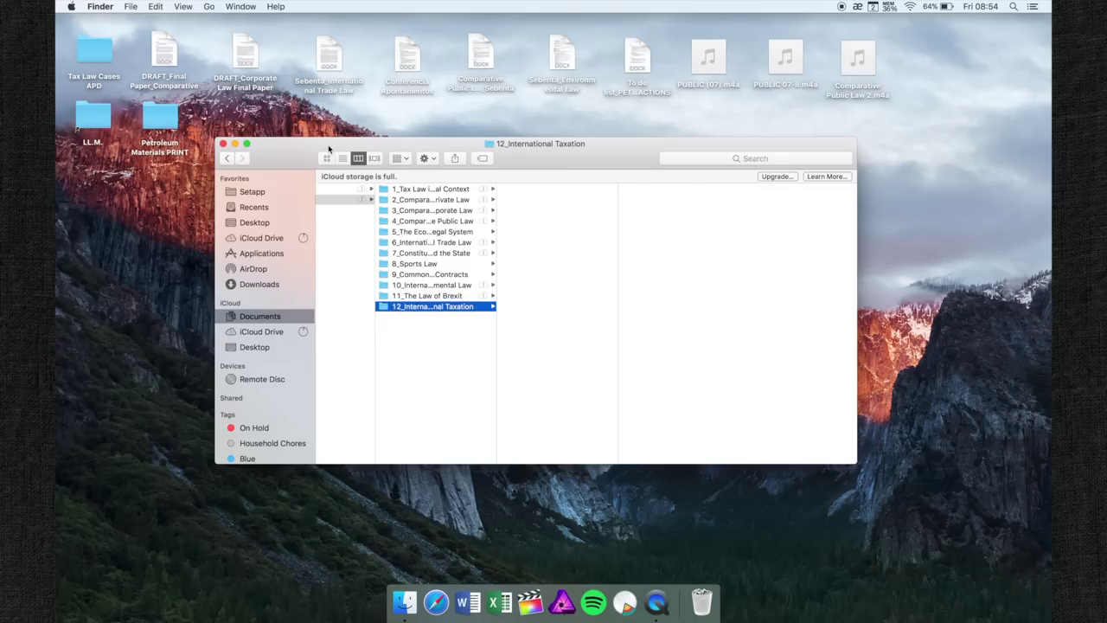
Move the Finder window clear of the desktop files and tag DRAFT_Final Paper_Comparative with the orange "In Progress" tag.
left_click_drag(329, 149, 181, 254)
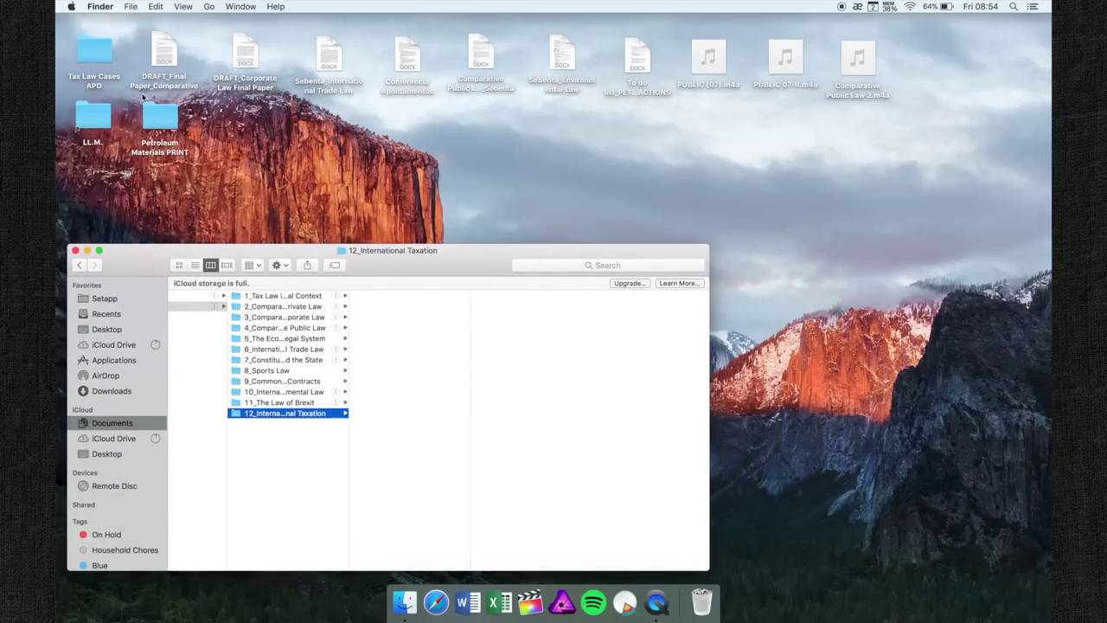
left_click(169, 39)
right_click(166, 40)
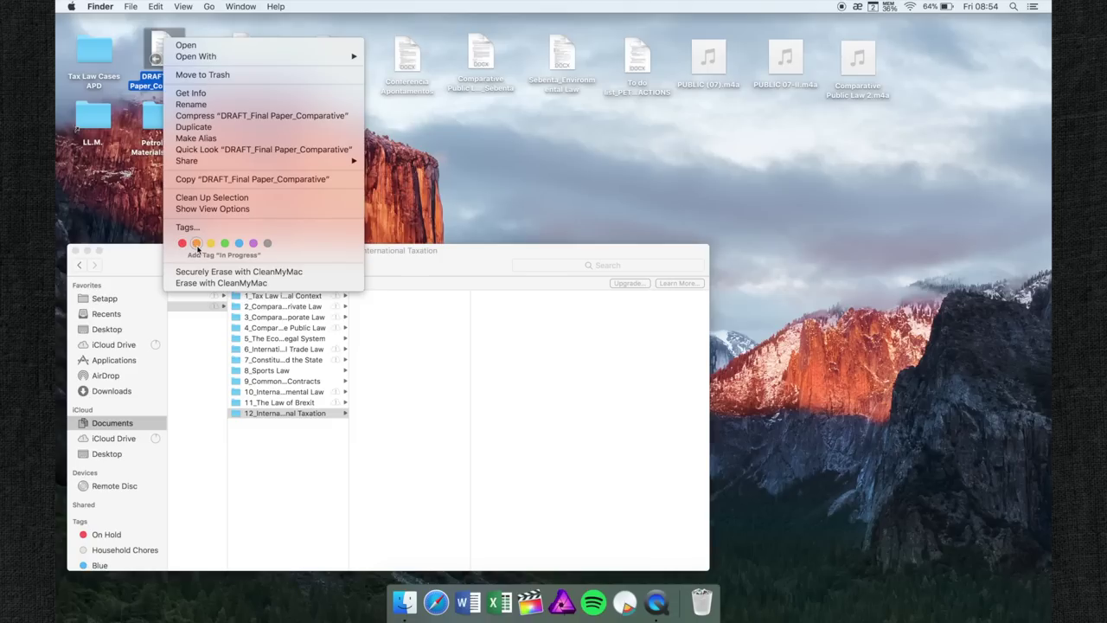
left_click(197, 244)
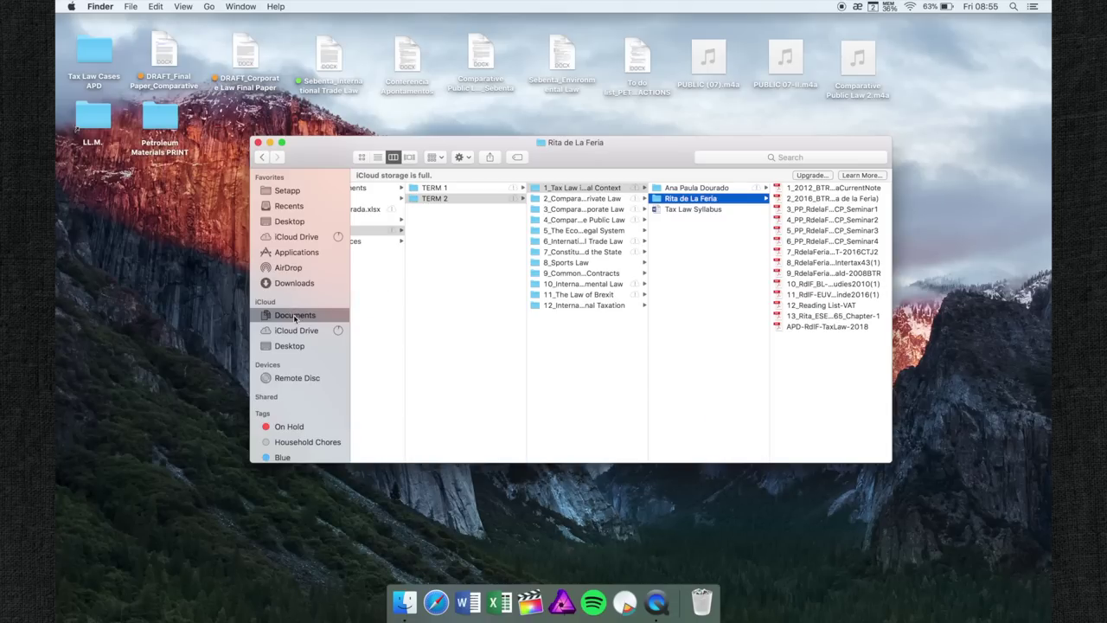
Return to Documents, open the Youtube folder and look through its Final Videos and Instagram subfolders.
left_click(295, 316)
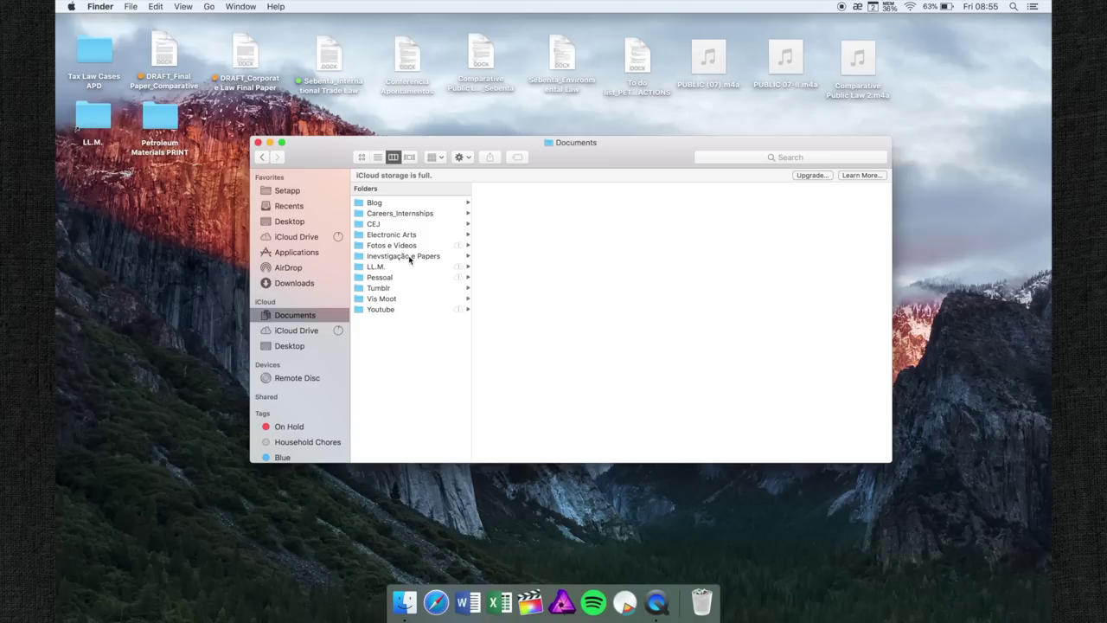
left_click(394, 310)
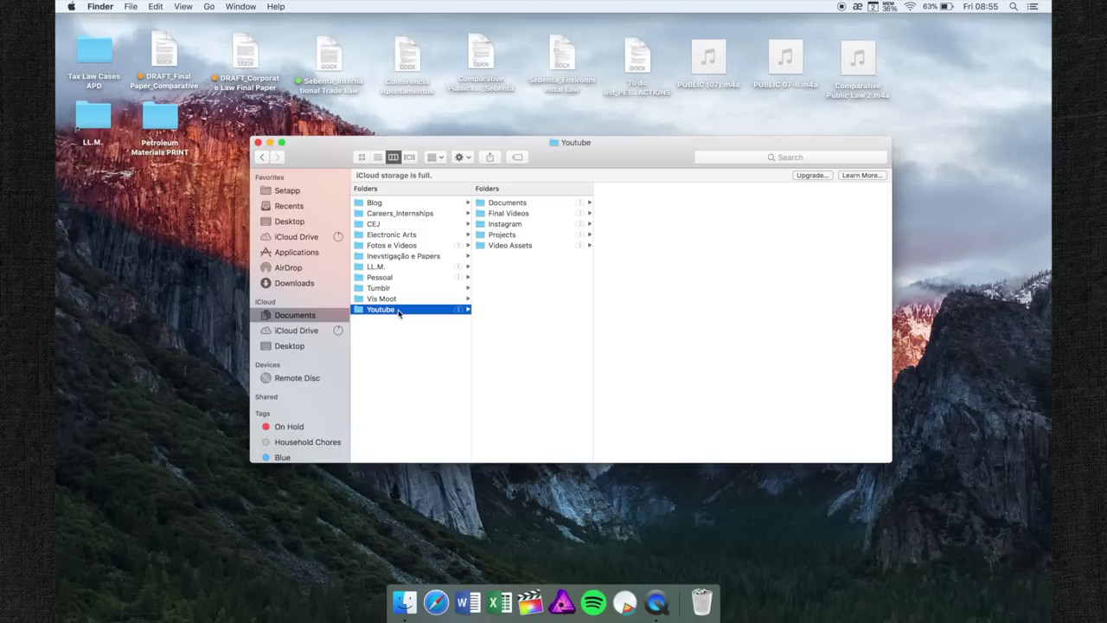
left_click(528, 214)
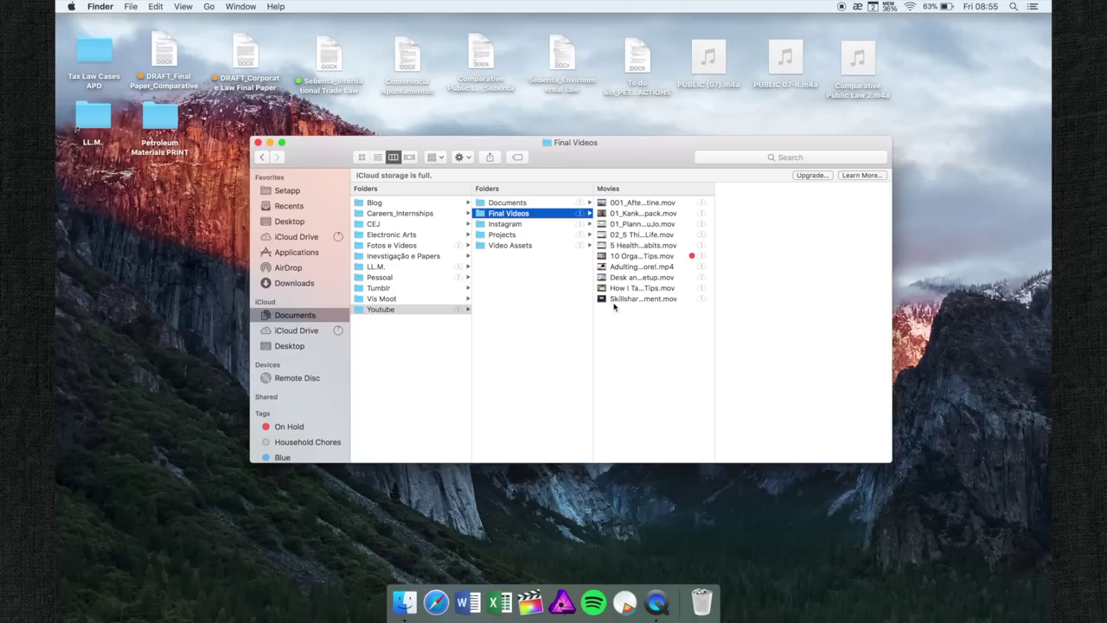
left_click(514, 226)
scroll(609, 298, "down", 2)
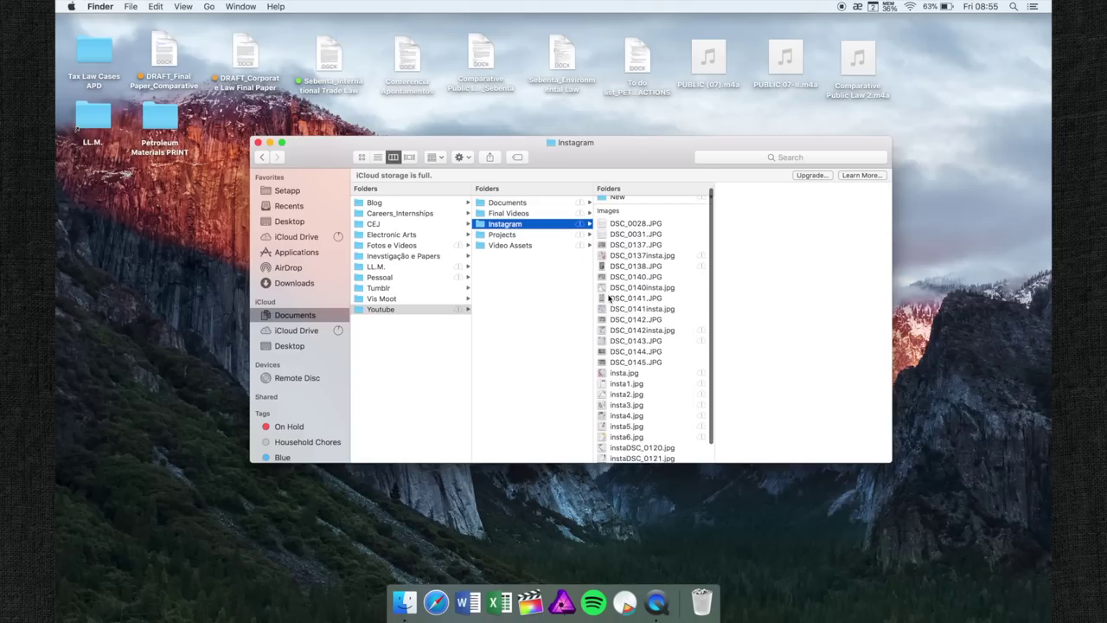
scroll(608, 299, "down", 1)
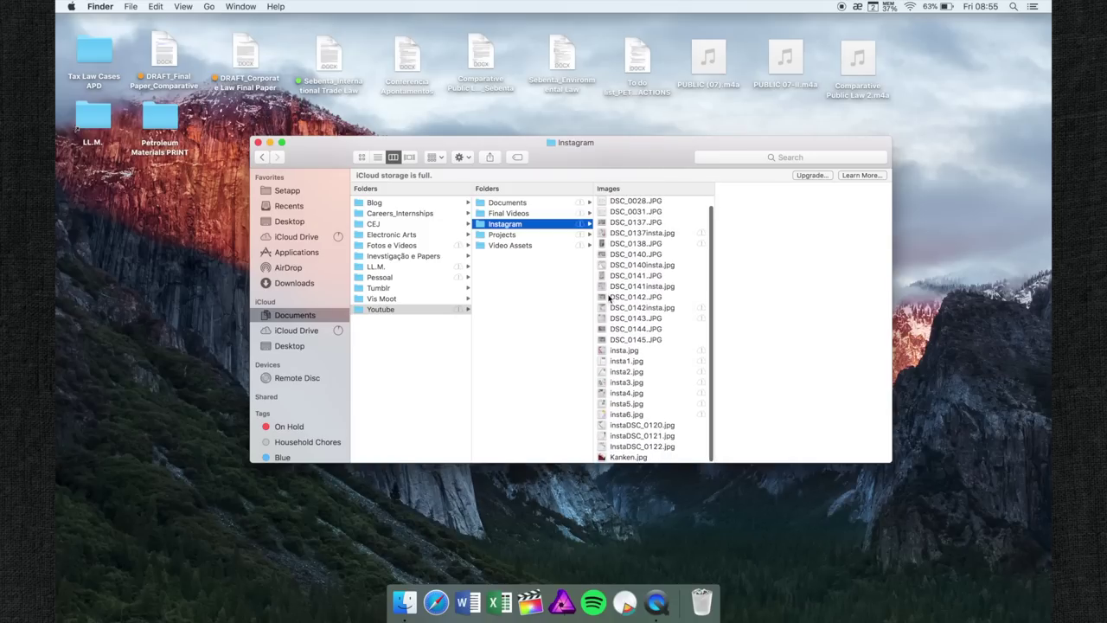
Browse the January, February and March folders in Youtube's Projects, widening the column to show the full January project names.
left_click(562, 235)
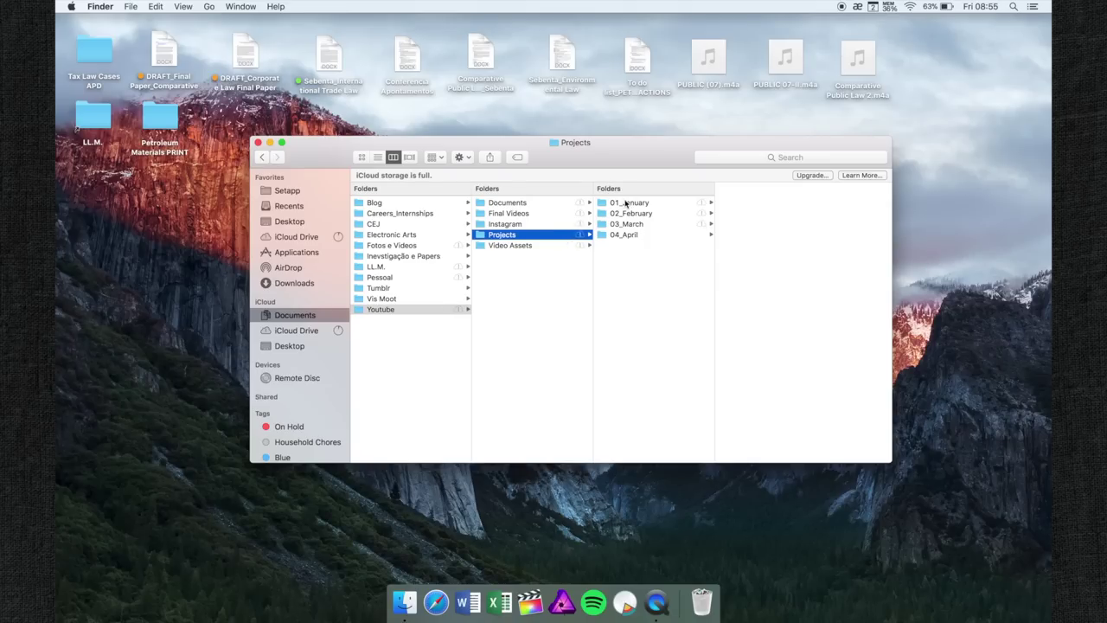
left_click(640, 203)
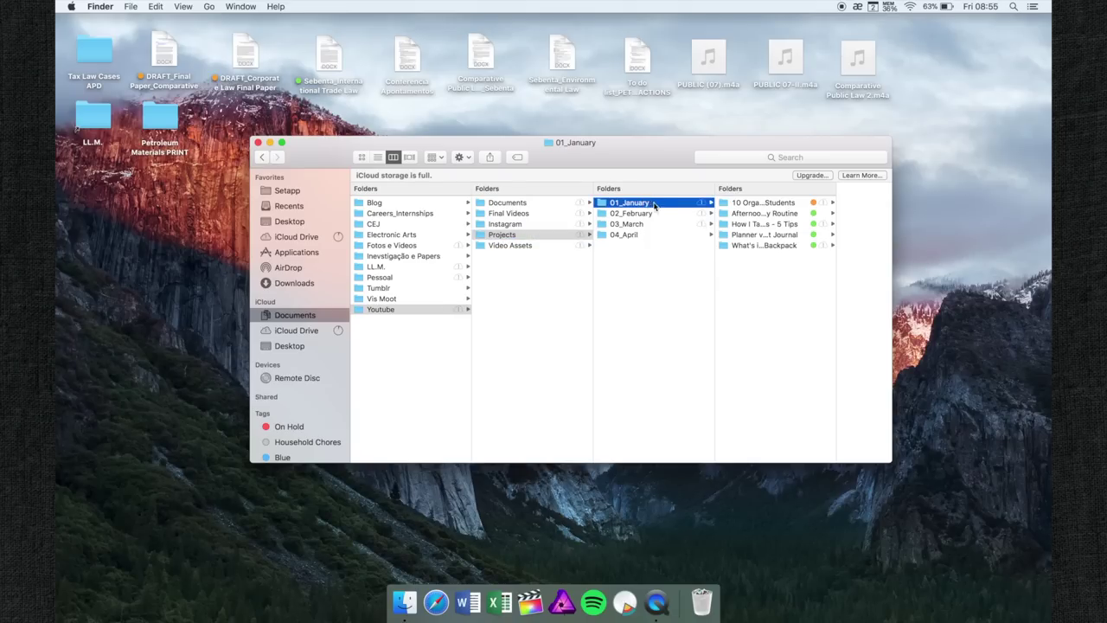
double_click(837, 229)
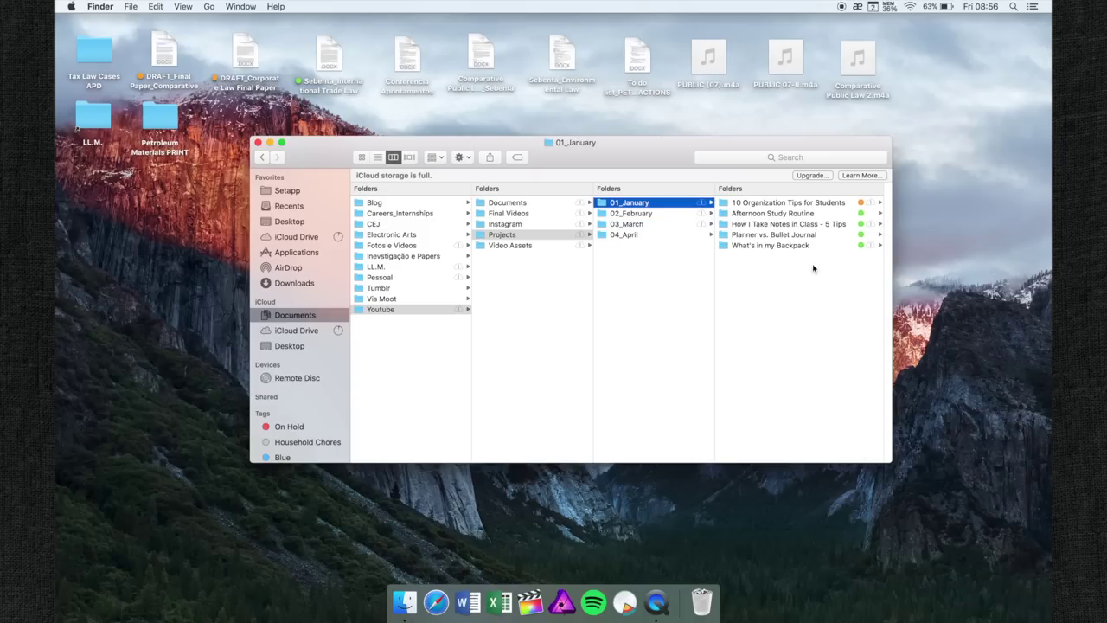
left_click(687, 216)
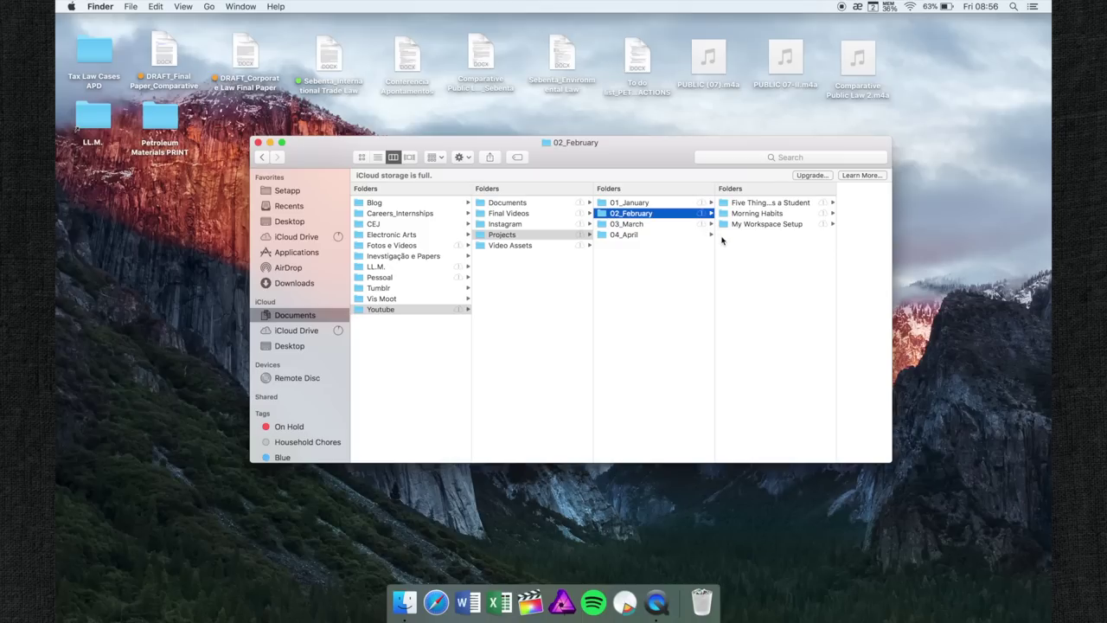
left_click(689, 225)
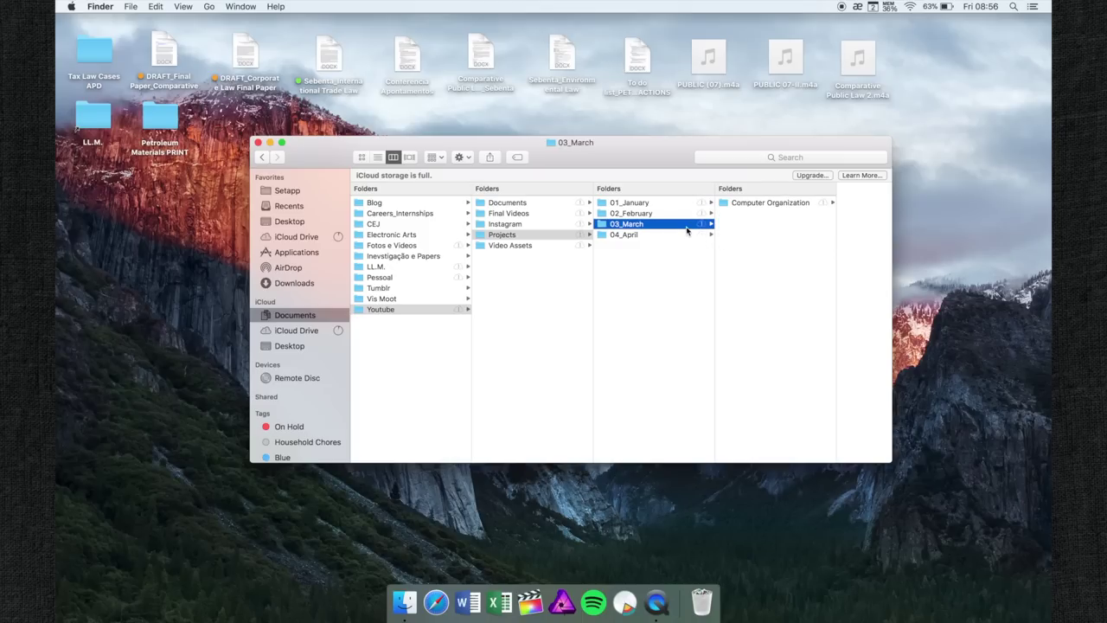
View March's Computer Organization project, and preview the first three images in the Backgrounds & Textures folder of Video Assets.
left_click(751, 204)
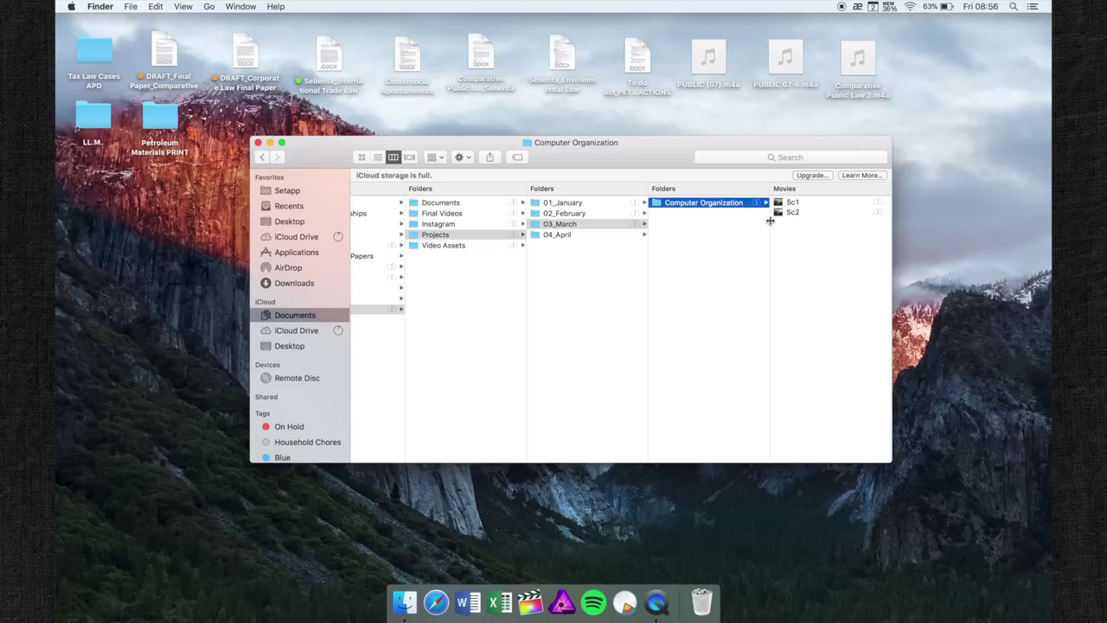
scroll(521, 253, "left", 1)
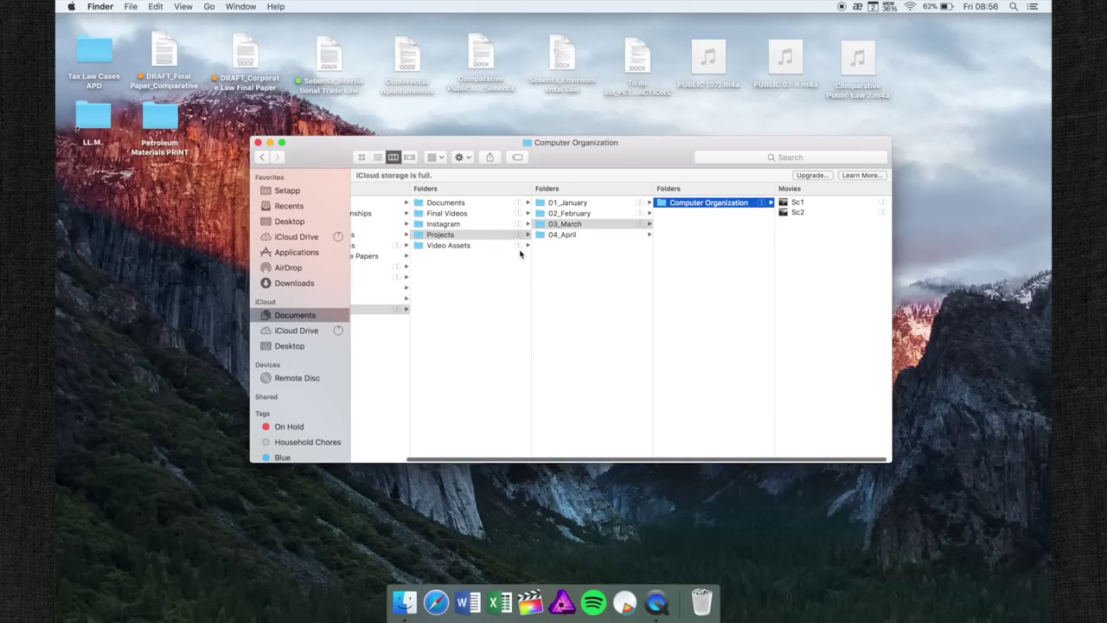
left_click(499, 246)
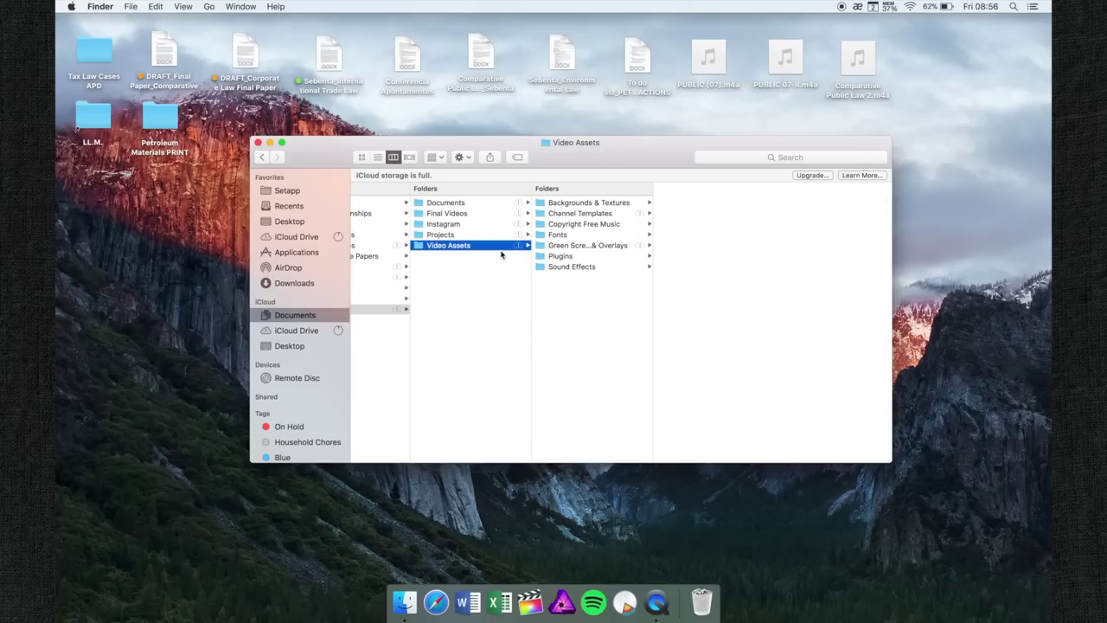
left_click(574, 204)
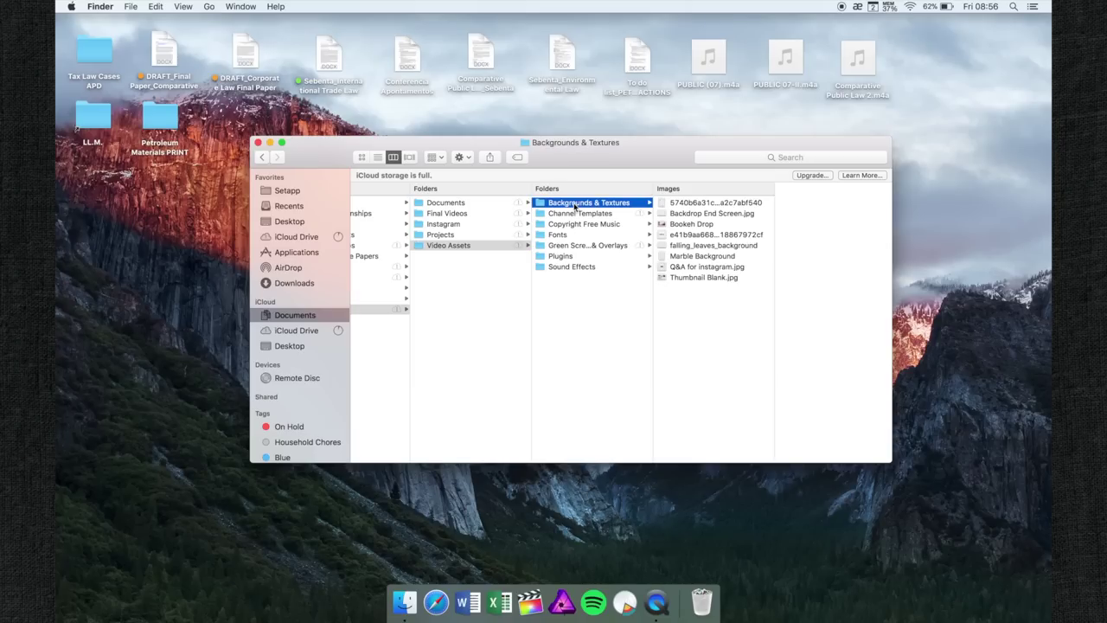
left_click(673, 206)
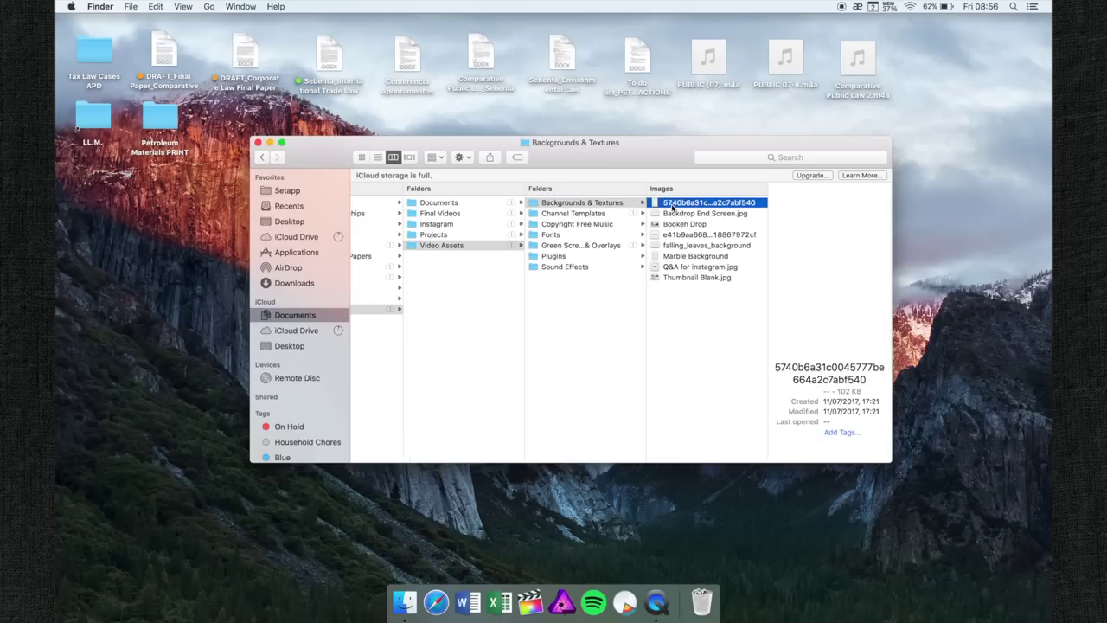
left_click(669, 217)
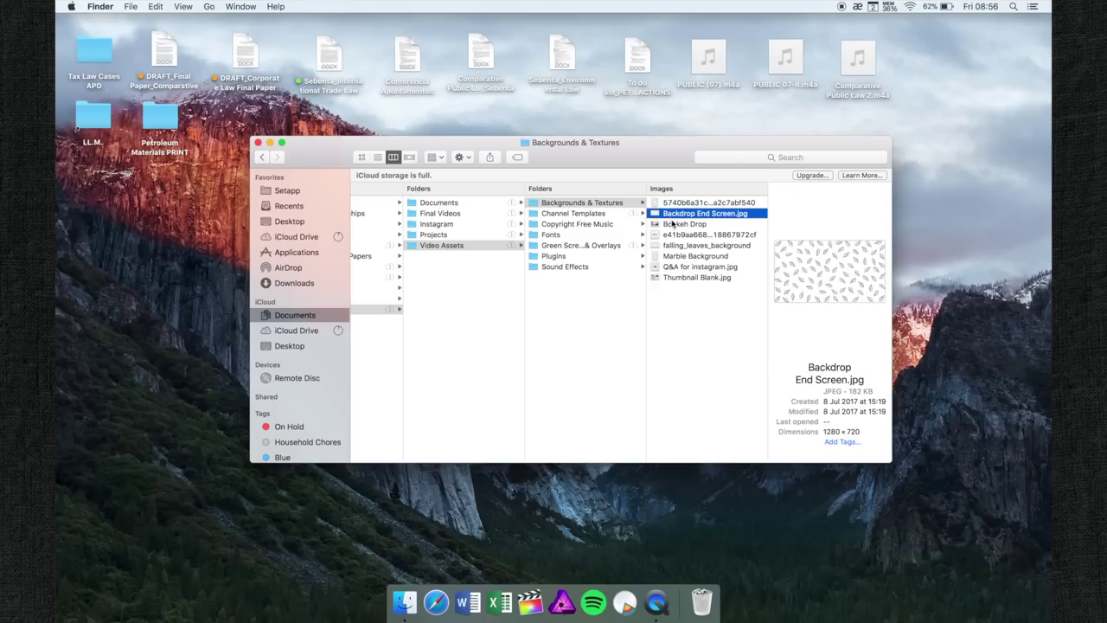
left_click(675, 224)
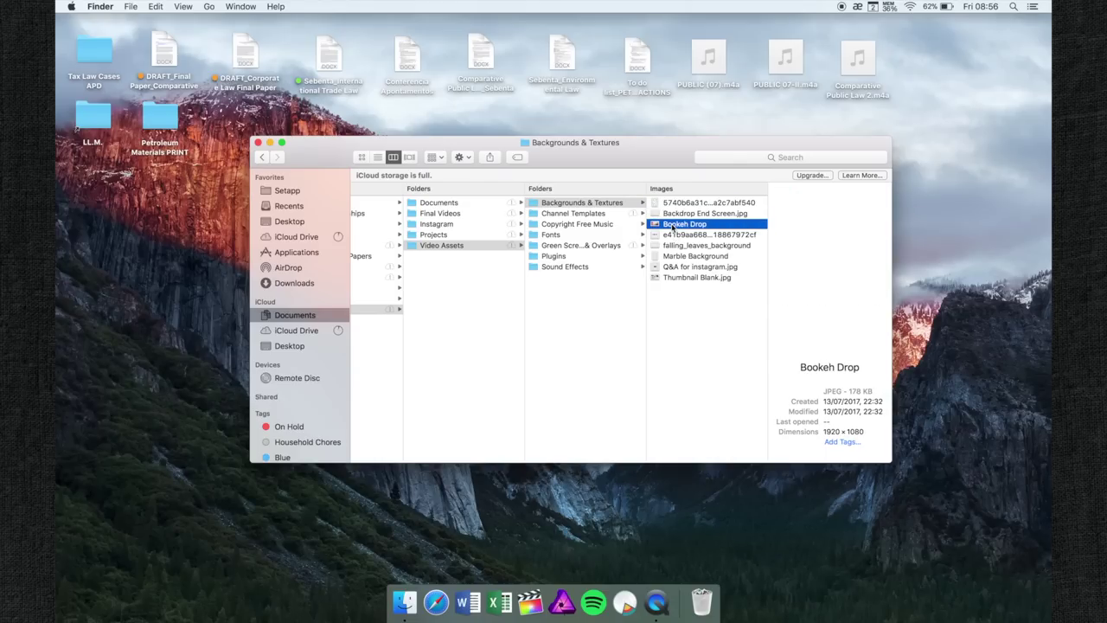
Open the Channel Templates folder and preview AR_pattern3 and the two ChannelBanner 2018 JPG images.
left_click(617, 214)
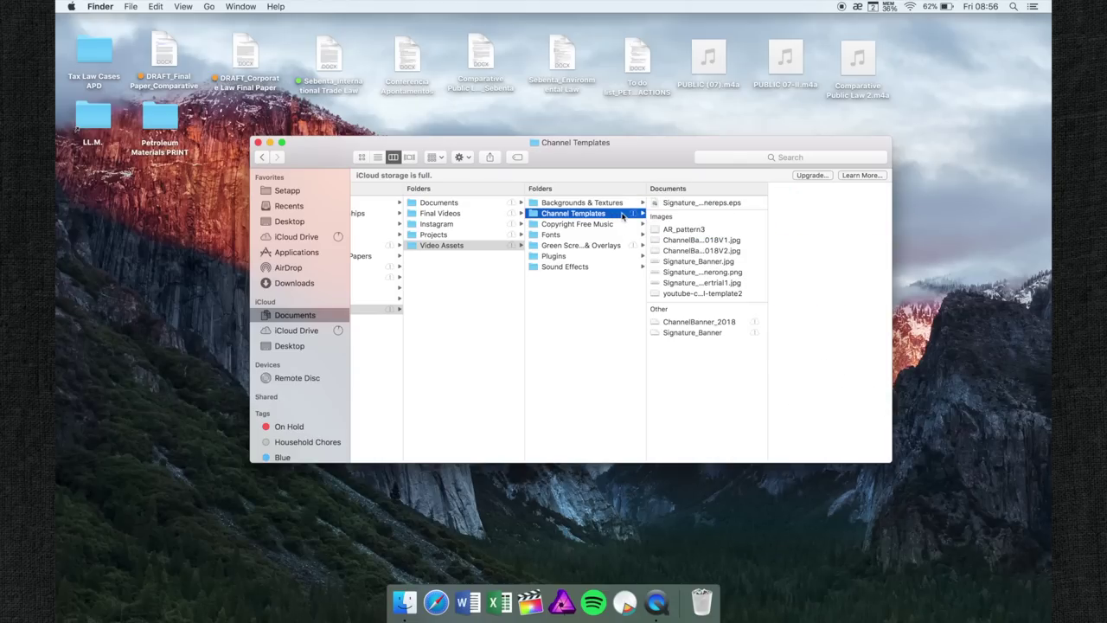
left_click(666, 230)
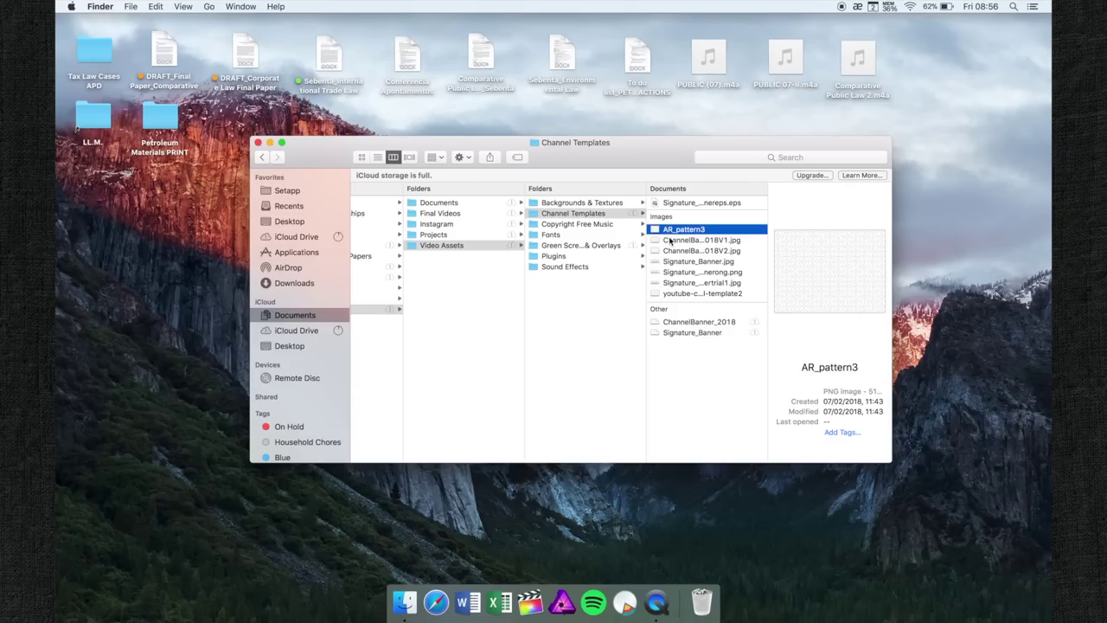
left_click(670, 240)
left_click(673, 251)
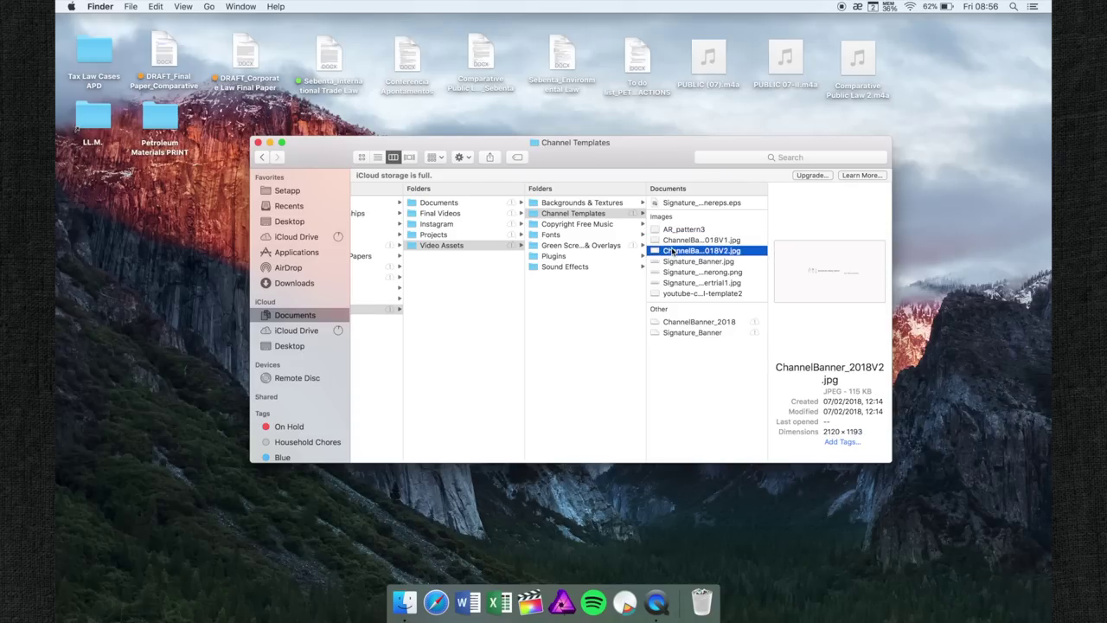
Look through the Copyright Free Music, Fonts, Green Screens & Overlays and Sound Effects folders in Video Assets.
left_click(605, 225)
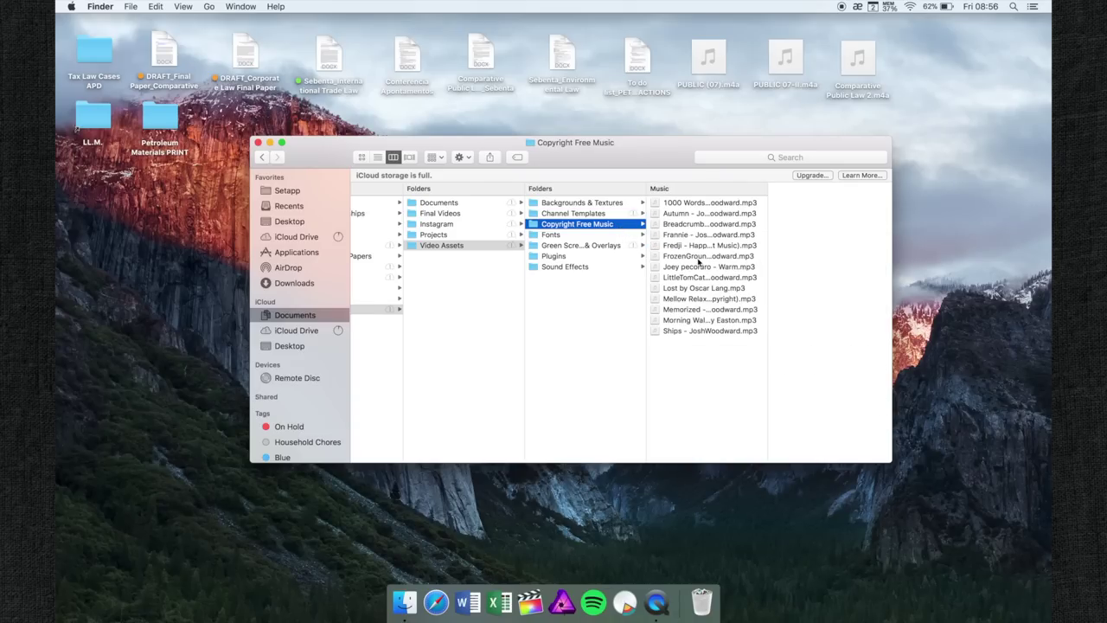
left_click(628, 240)
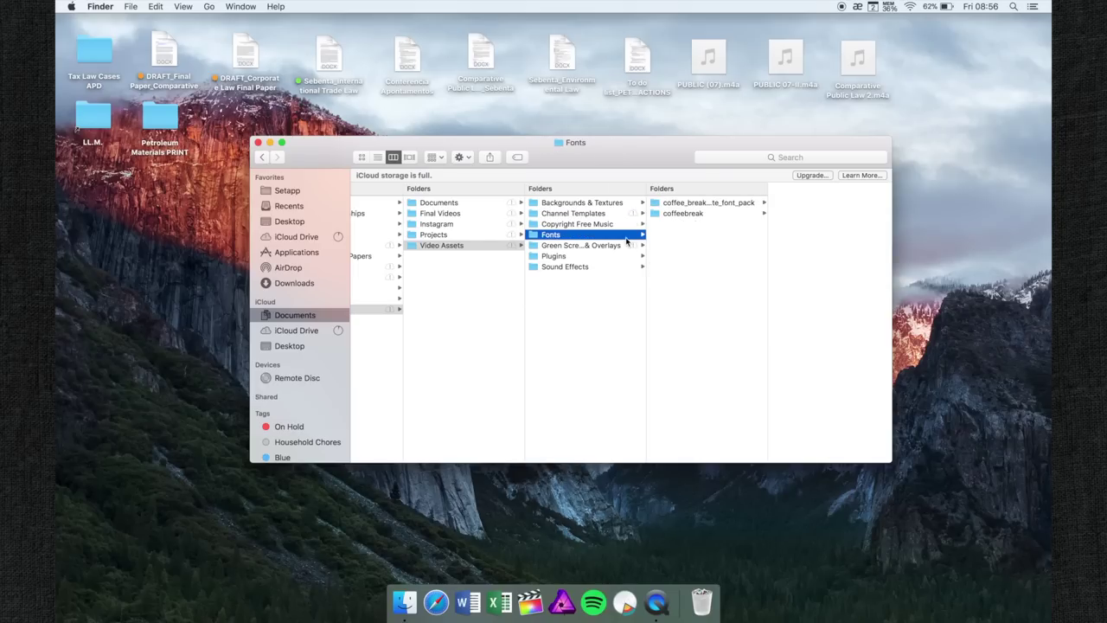
left_click(619, 248)
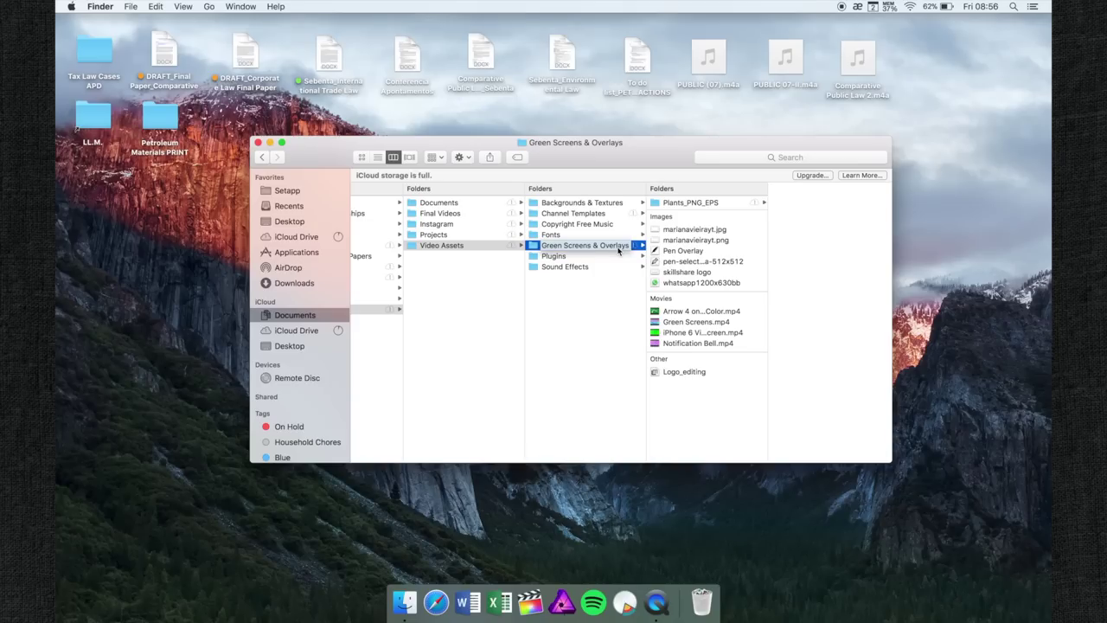
left_click(612, 267)
Go to the Applications folder and launch the Setapp application.
scroll(309, 198, "up", 1)
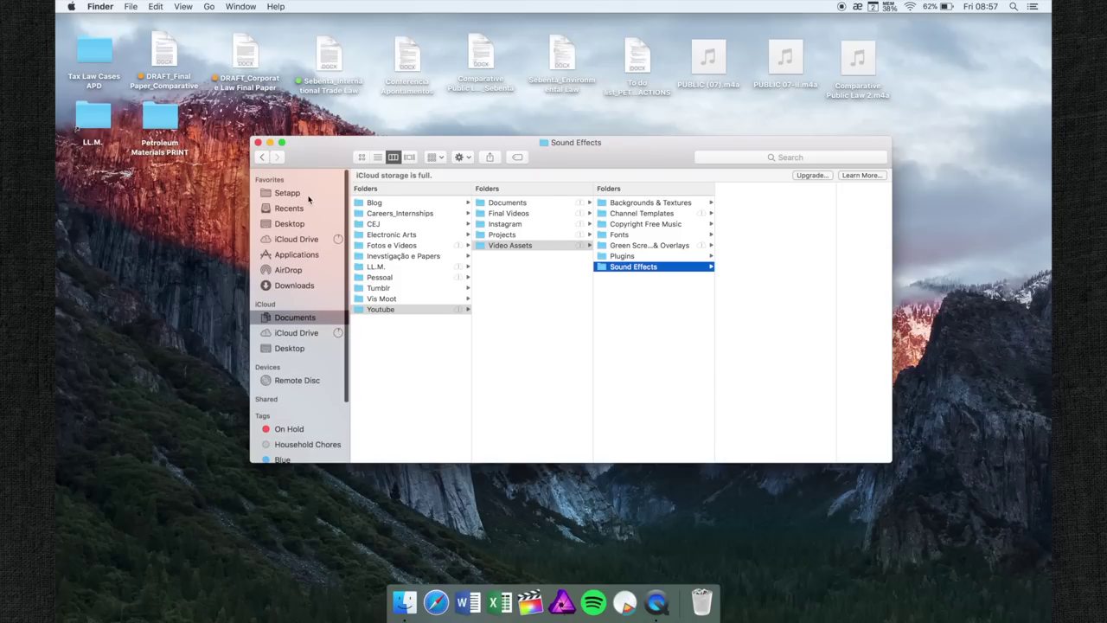
left_click(309, 253)
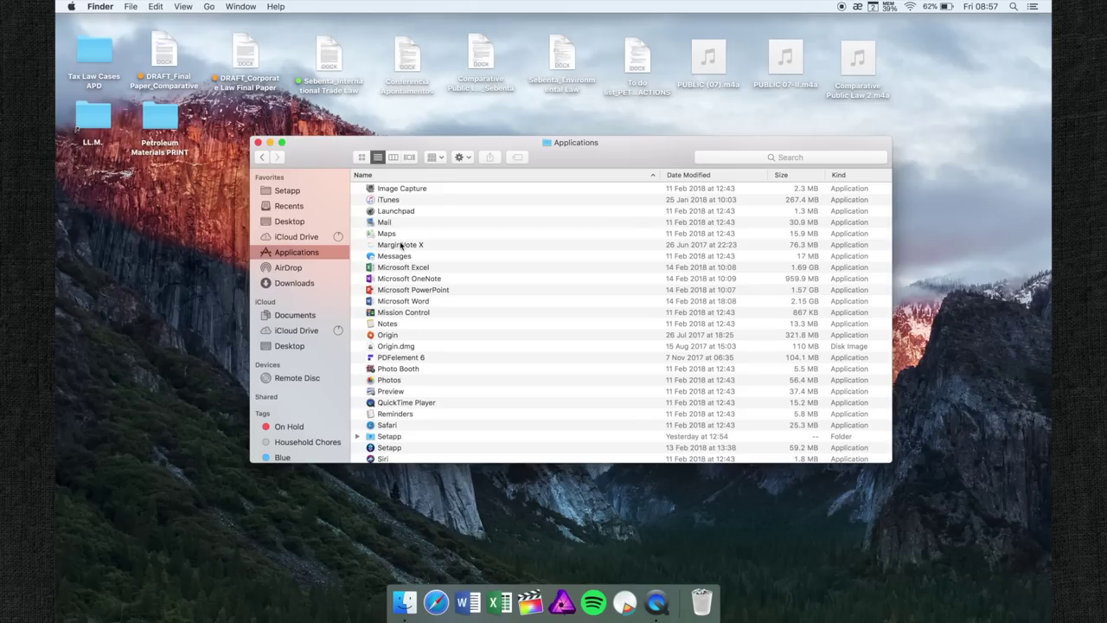
scroll(404, 303, "down", 5)
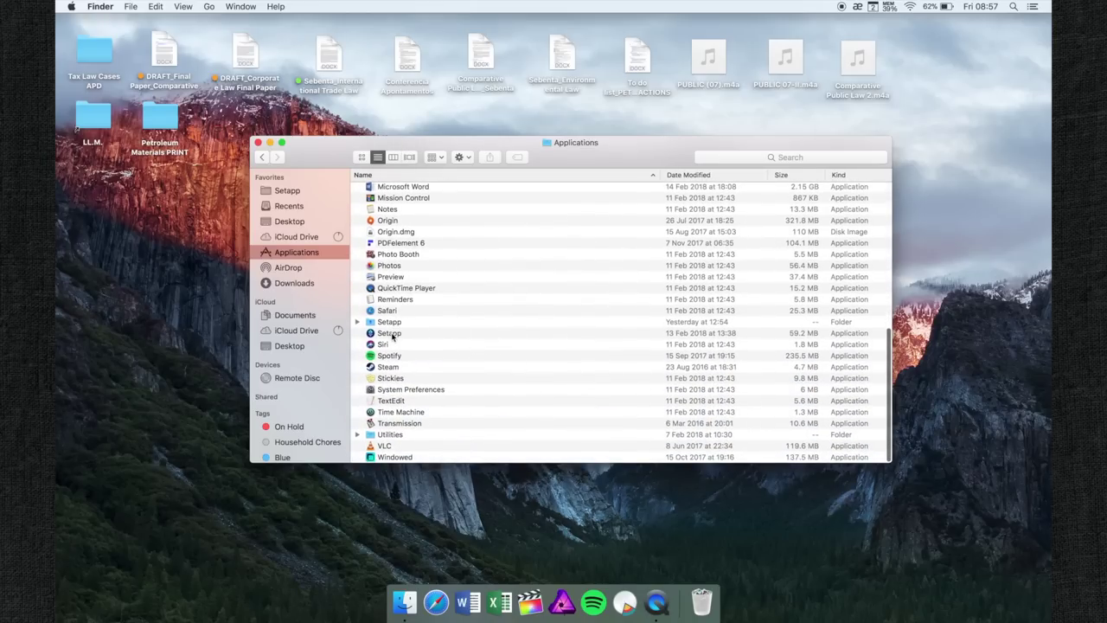
double_click(392, 334)
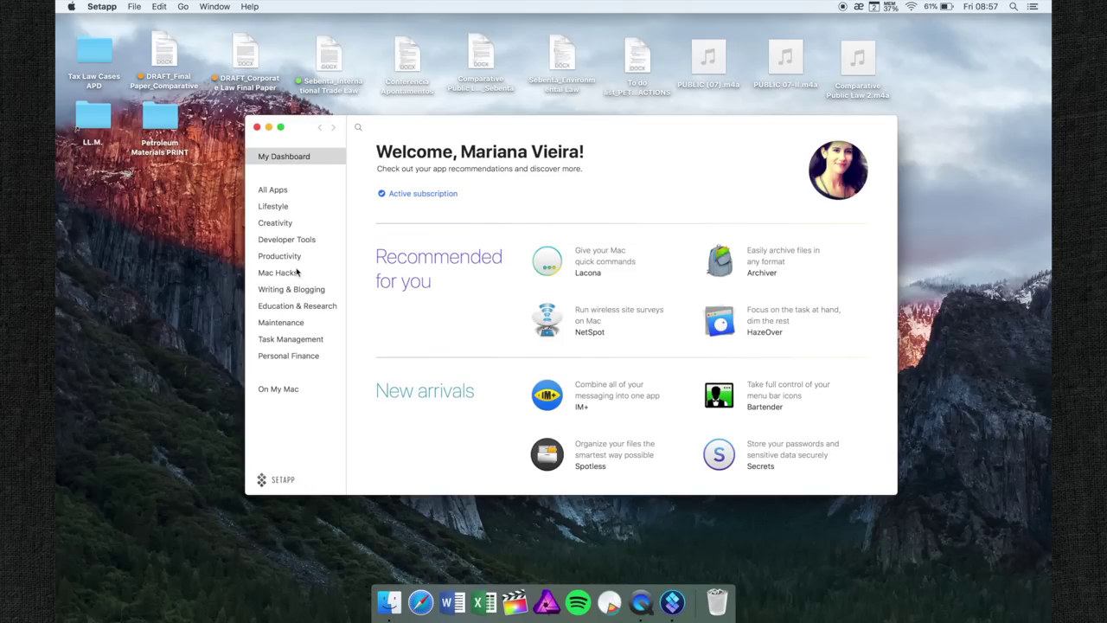
Browse Setapp's Productivity category and show the details of InstaCal.
left_click(294, 260)
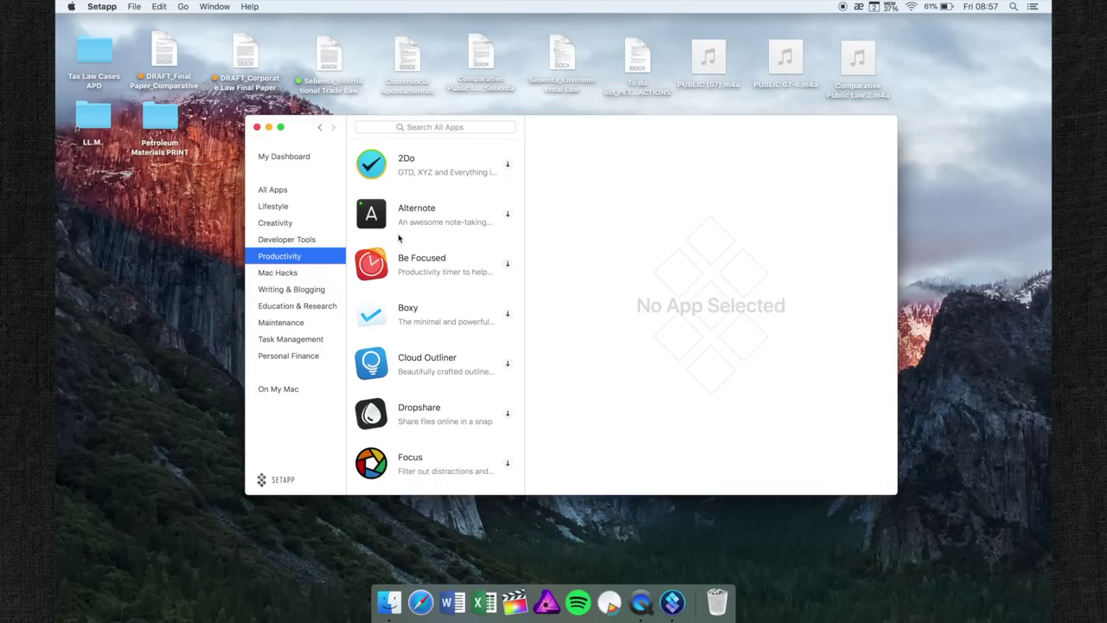
scroll(415, 263, "down", 2)
scroll(411, 263, "down", 7)
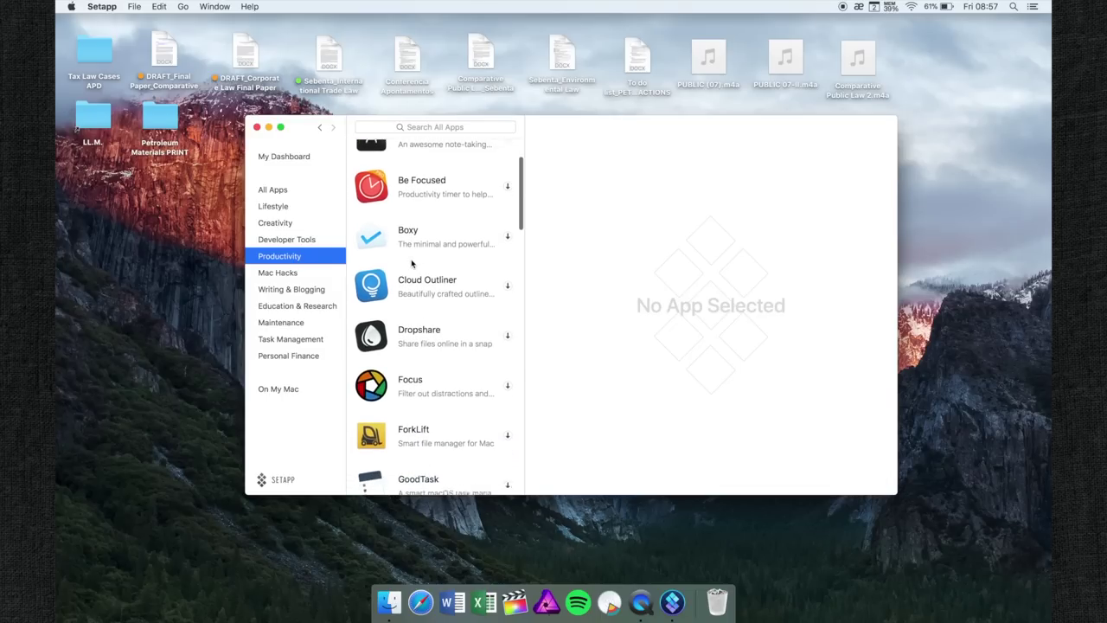
scroll(411, 263, "down", 2)
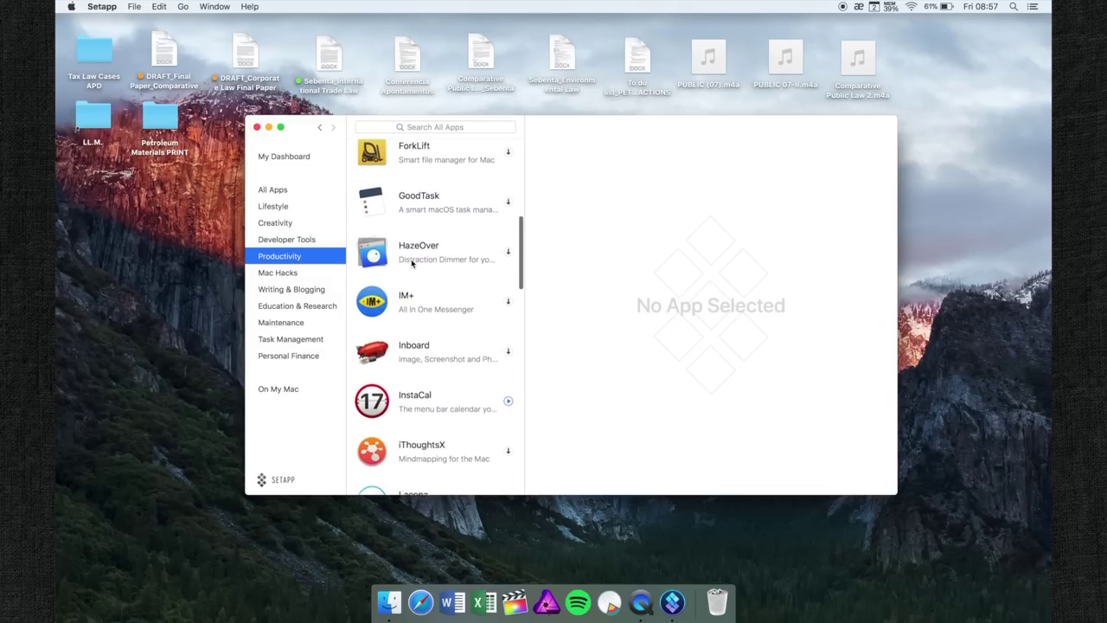
left_click(434, 397)
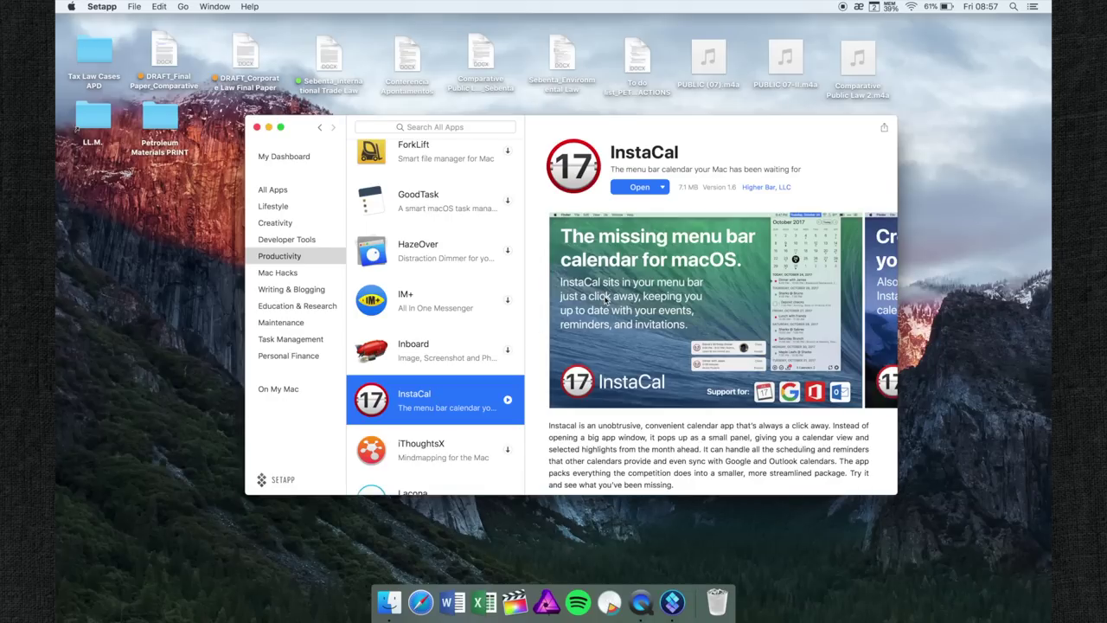
Look through the rest of the Productivity apps to the end of the list and show the details of XMind.
scroll(479, 403, "down", 6)
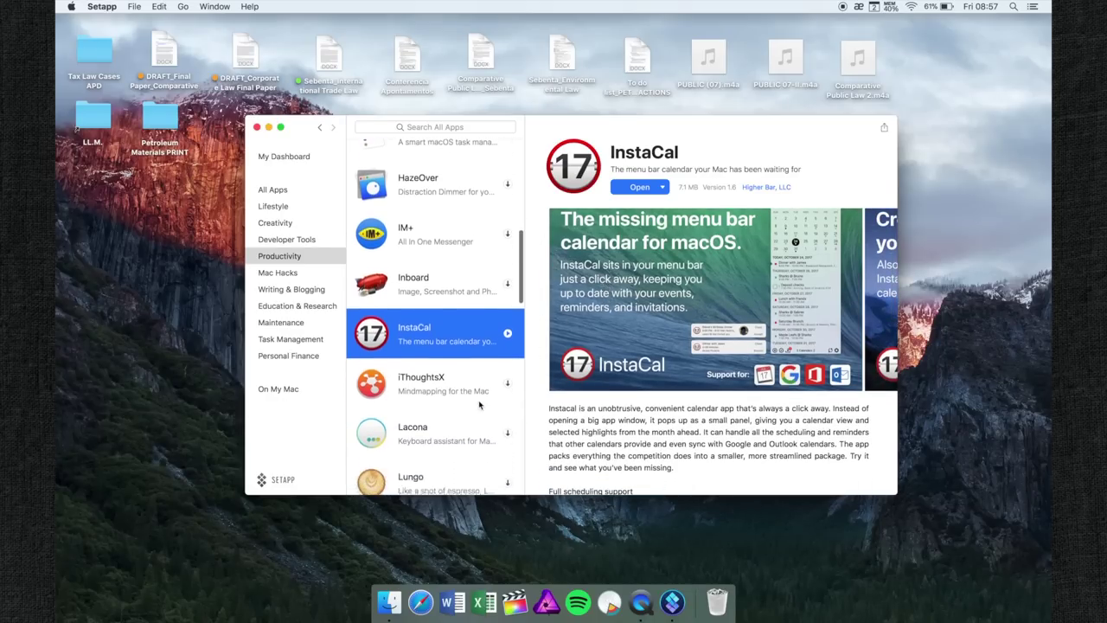
scroll(479, 403, "down", 8)
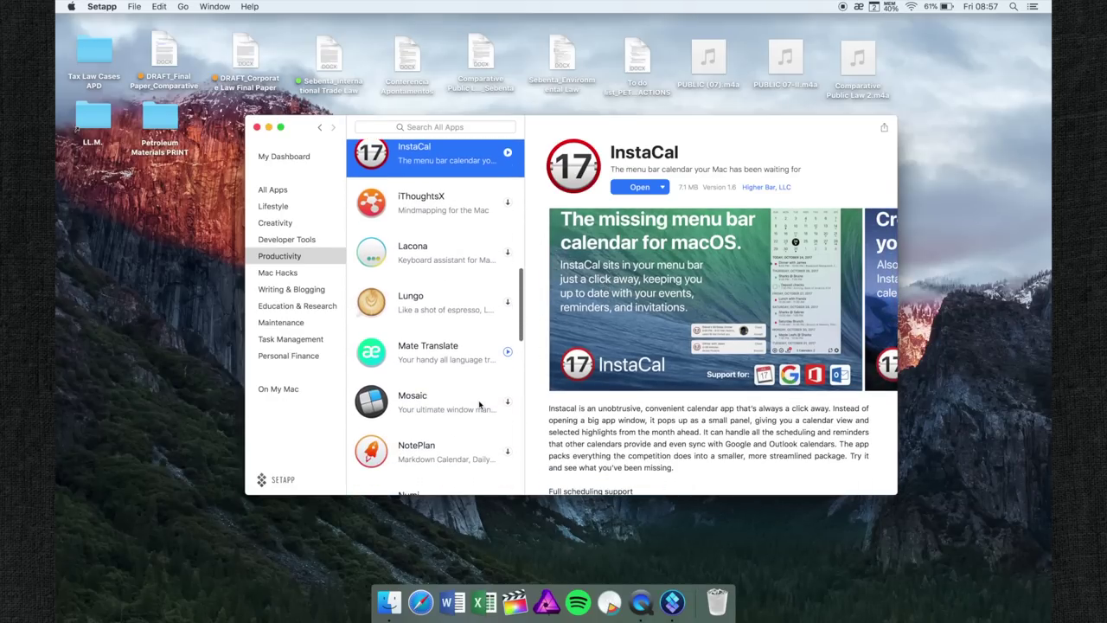
scroll(479, 403, "down", 8)
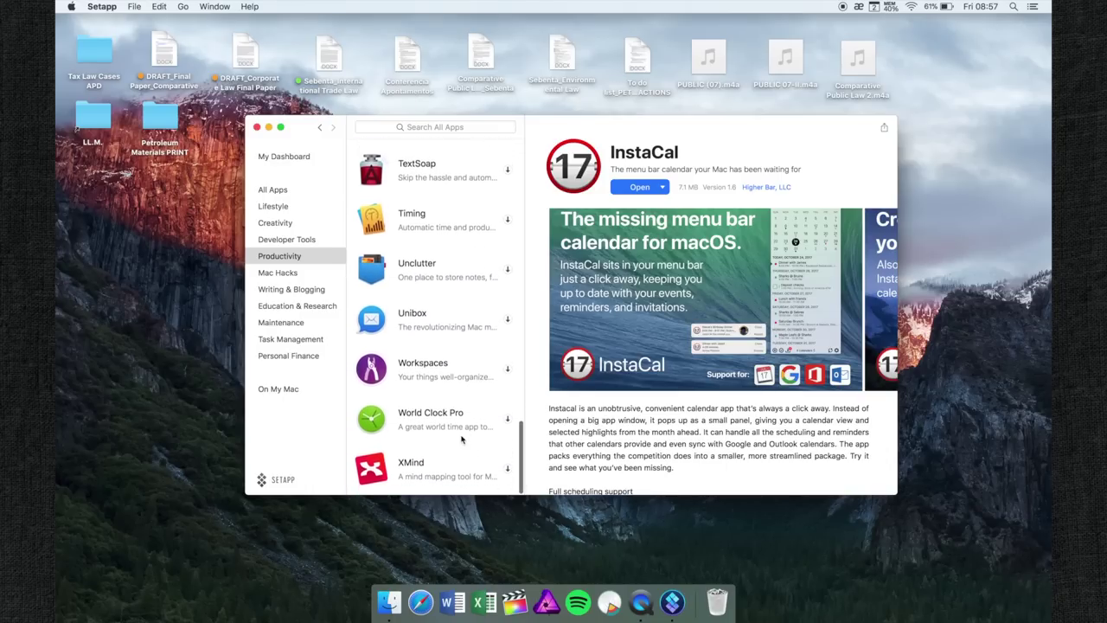
left_click(443, 472)
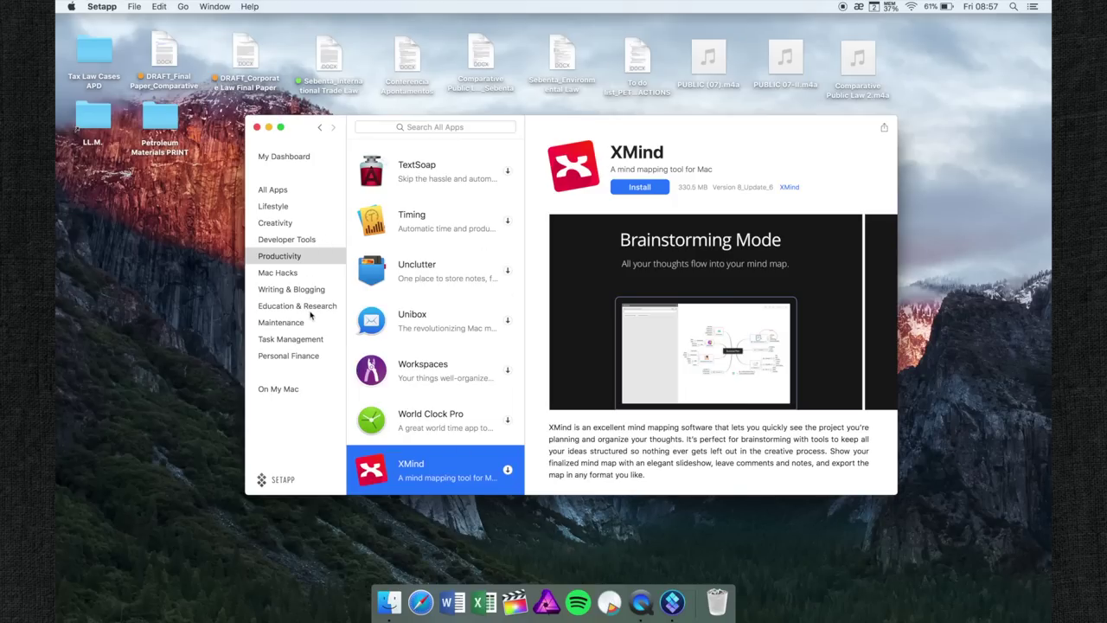
Show MoneyWiz from the Personal Finance category and look through its preview images.
left_click(313, 357)
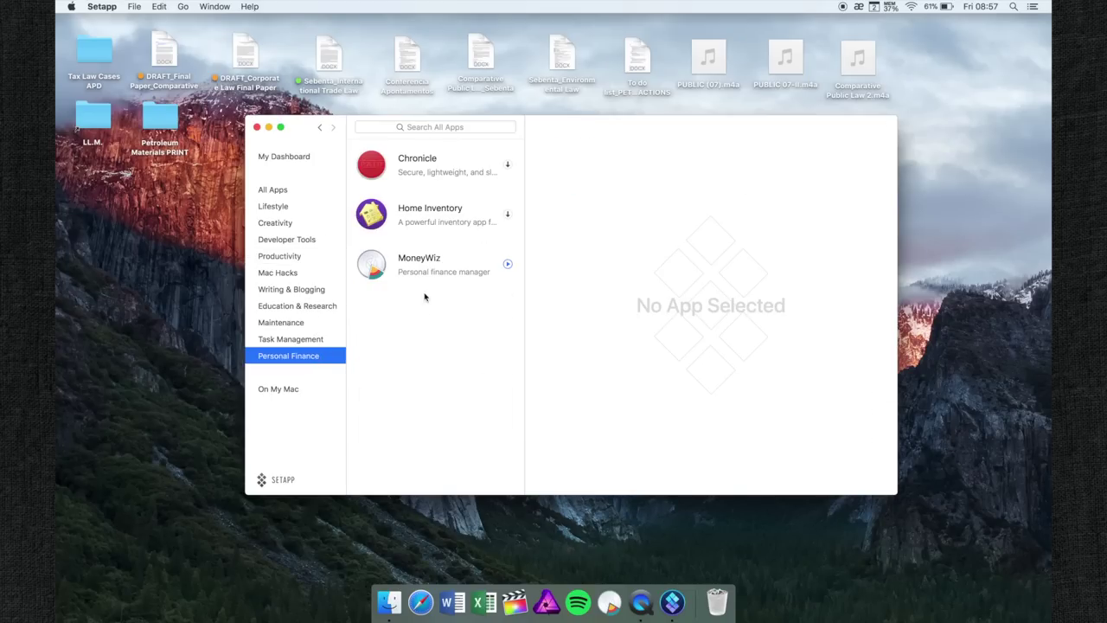
left_click(447, 275)
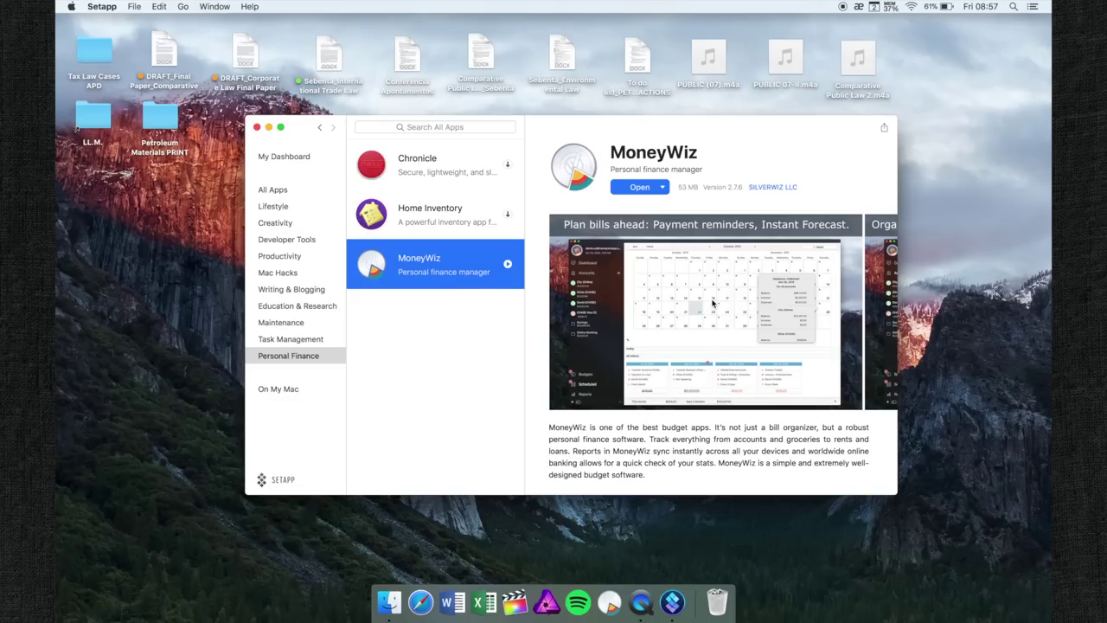
scroll(708, 304, "right", 5)
scroll(704, 305, "right", 4)
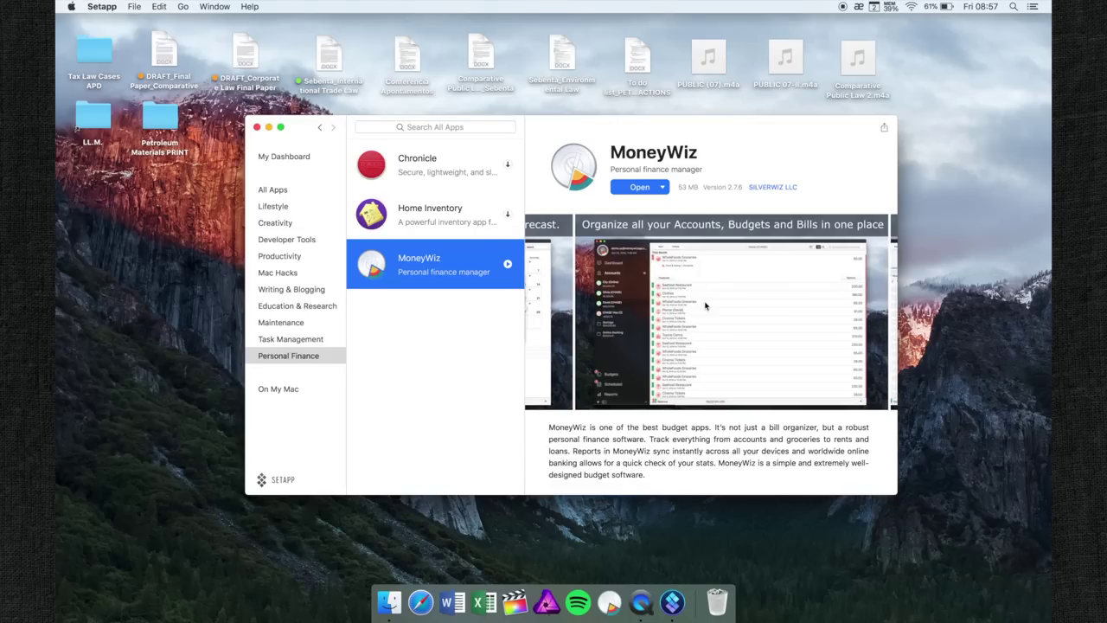
Browse the Task Management category and view the details of Be Focused and TaskPaper.
left_click(328, 342)
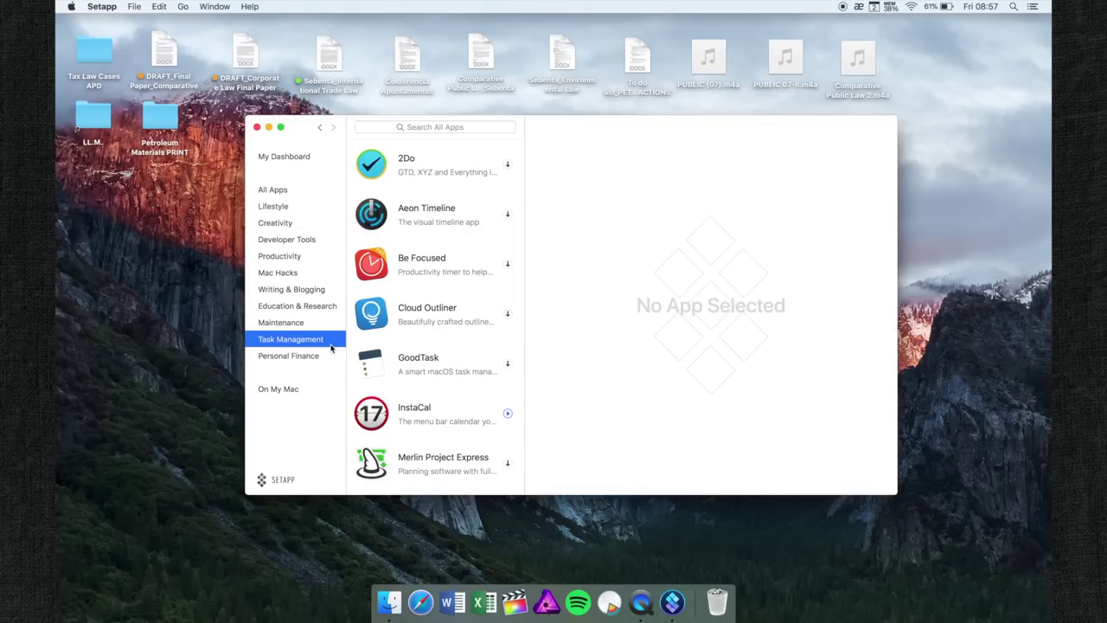
scroll(445, 357, "down", 2)
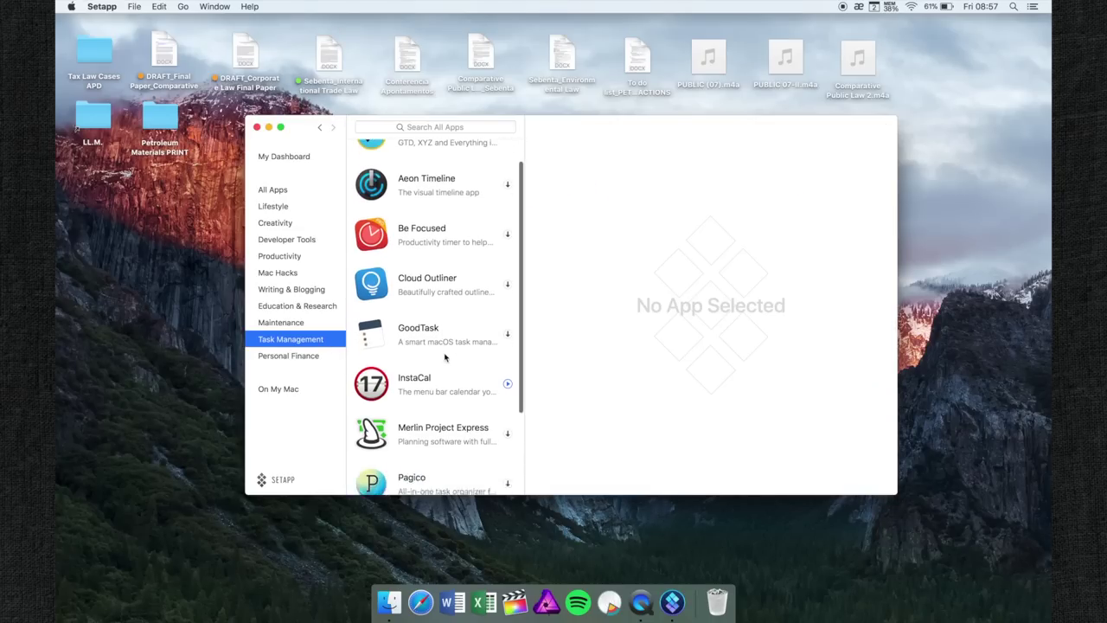
scroll(444, 357, "down", 2)
left_click(440, 214)
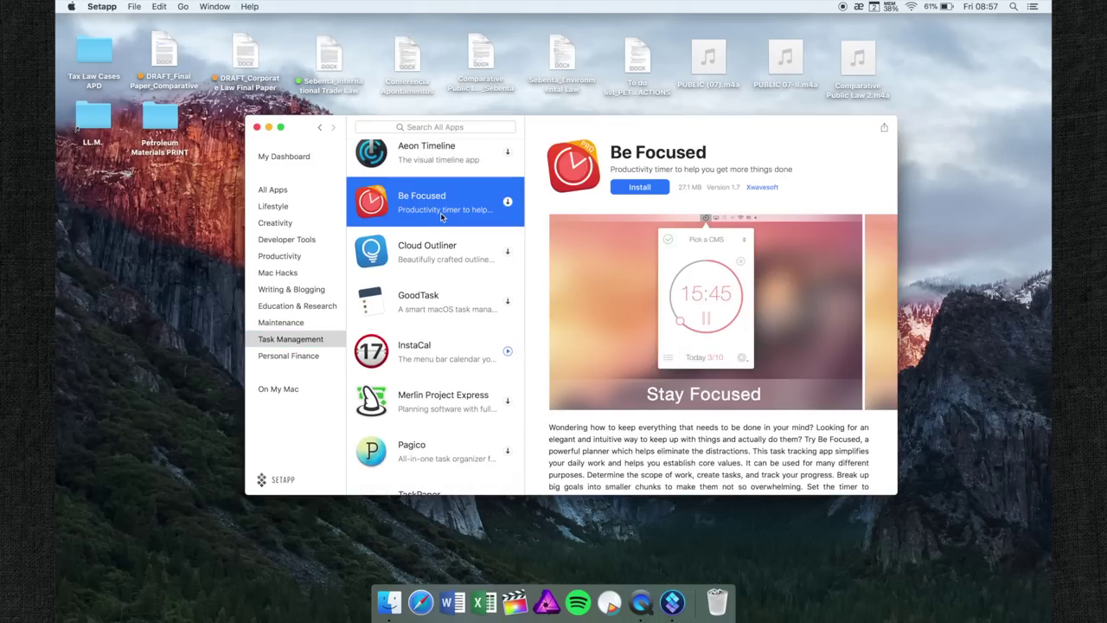
scroll(439, 301, "down", 5)
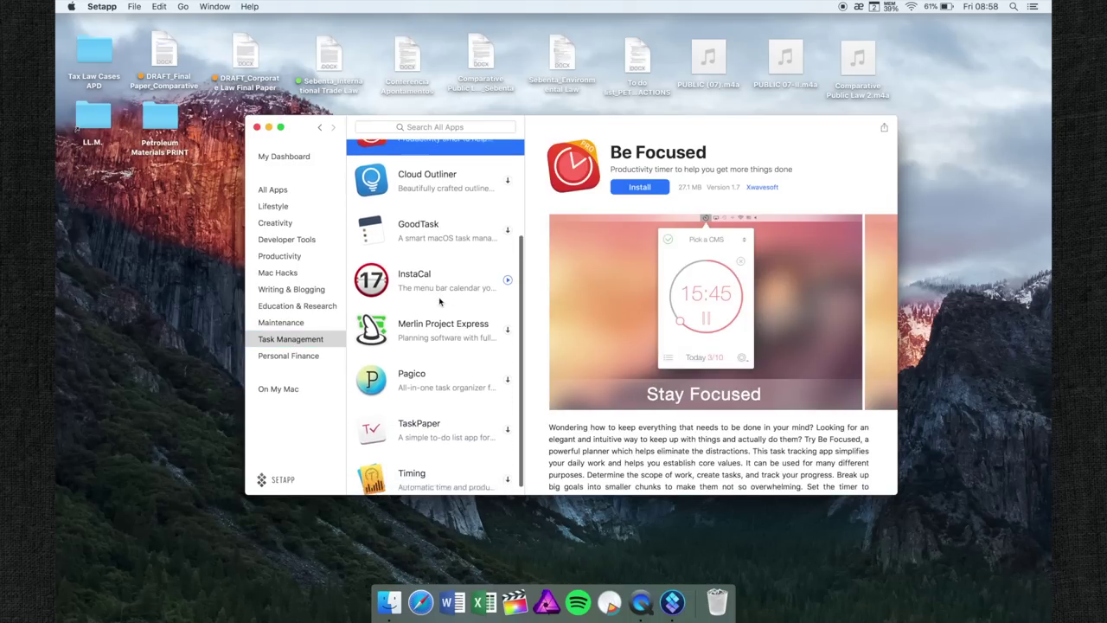
left_click(441, 418)
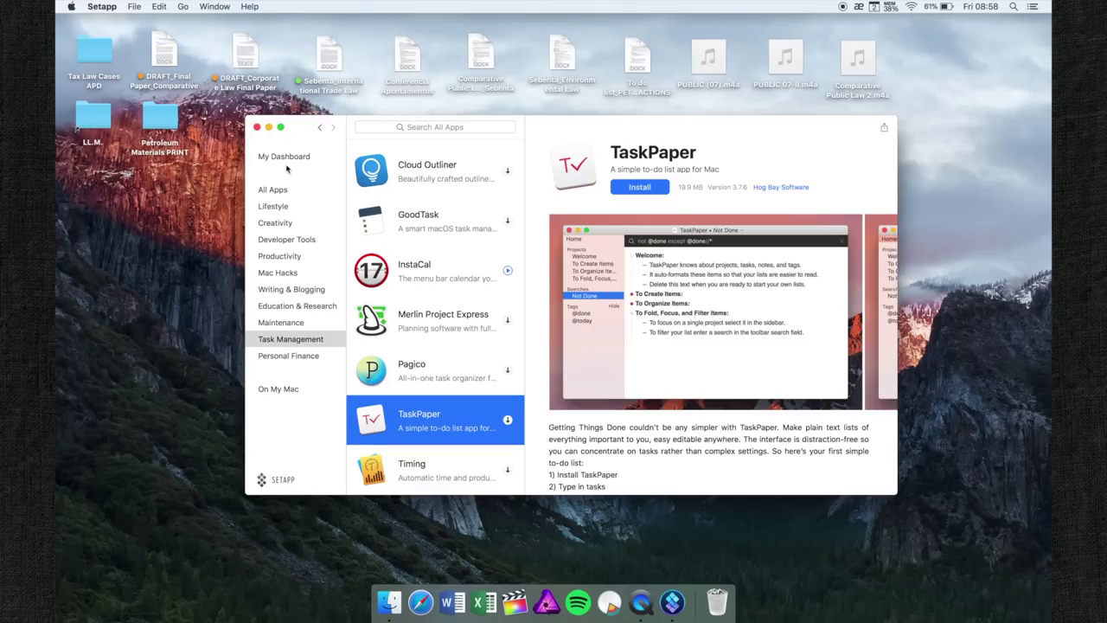
Close the Setapp window and the Finder window showing Applications.
left_click(258, 128)
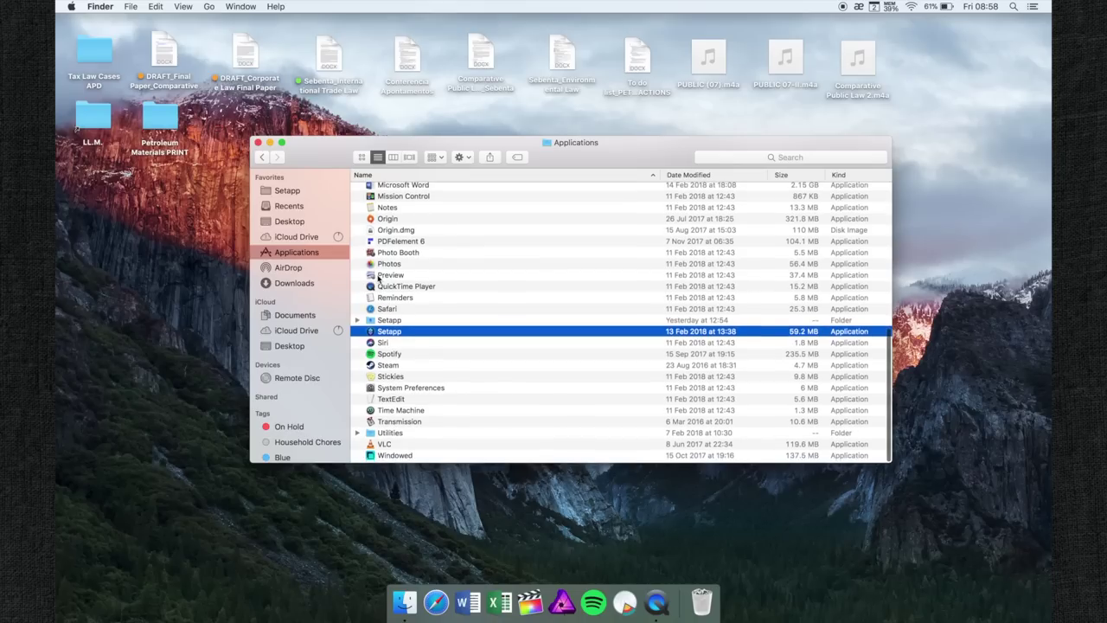
left_click(258, 142)
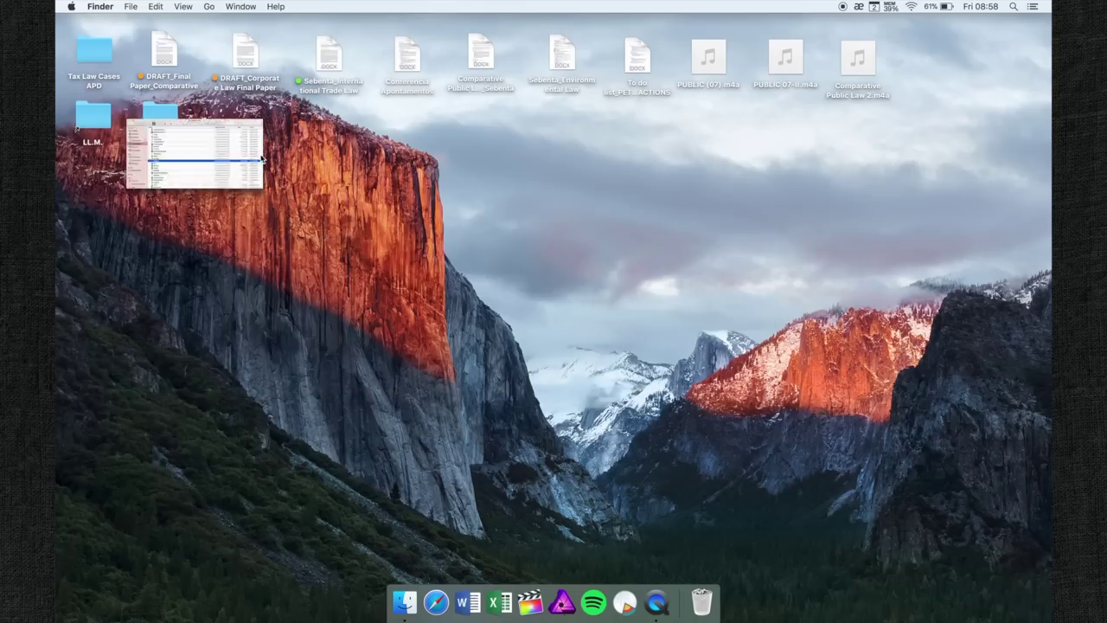
Switch to Safari and look through the bookmark folders, including the contents of Favorite Blogs.
left_click(437, 599)
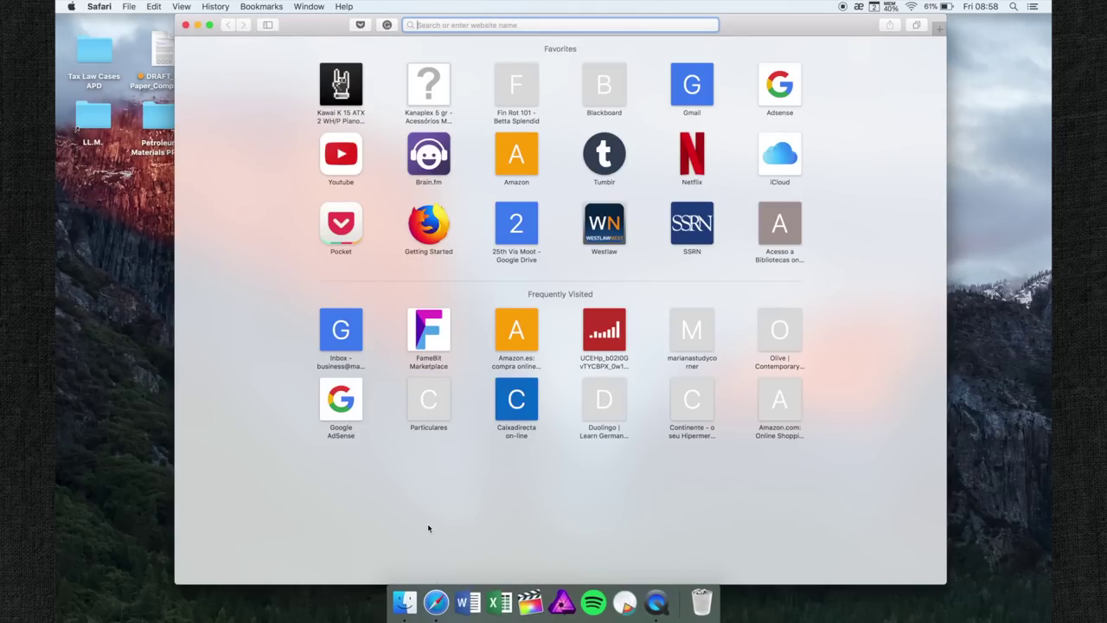
left_click(261, 6)
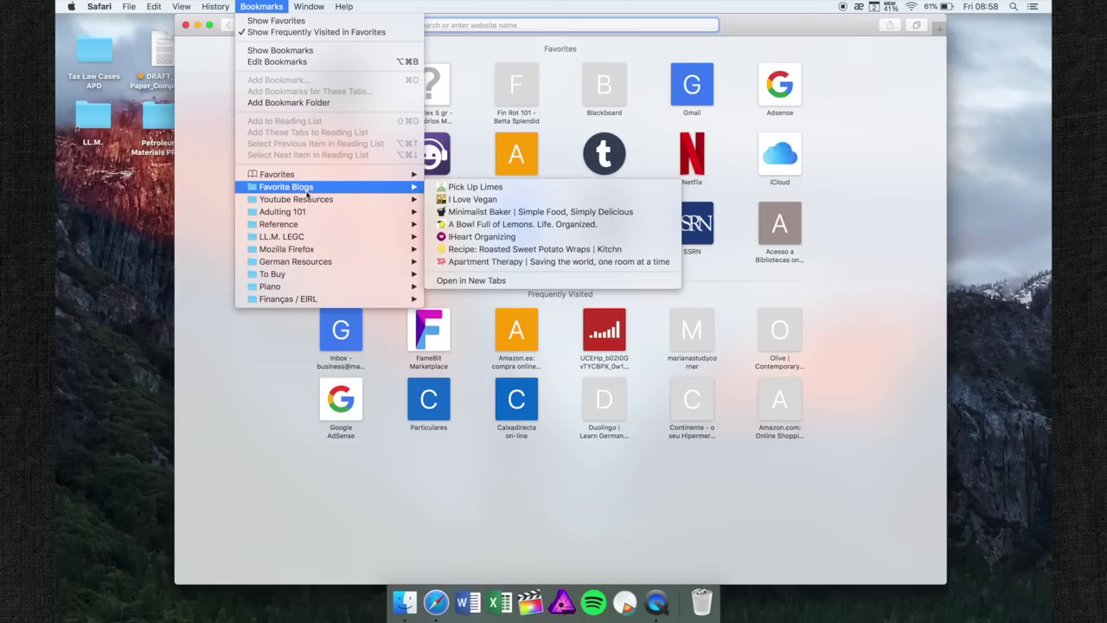
left_click(363, 28)
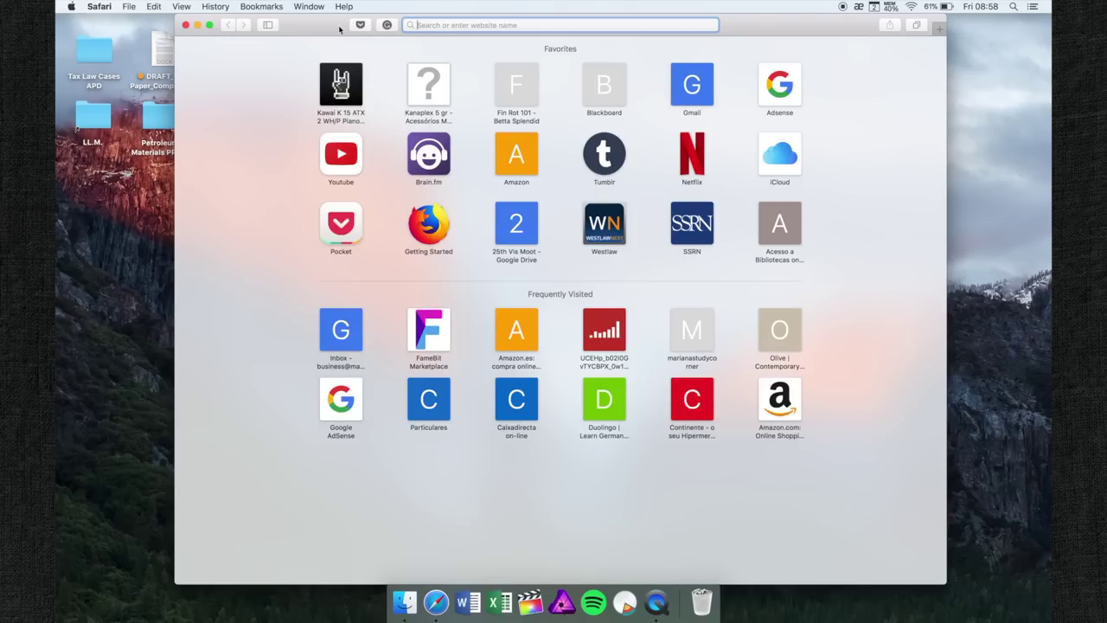
Expand the browser window to full screen and load google.com.
left_click(209, 25)
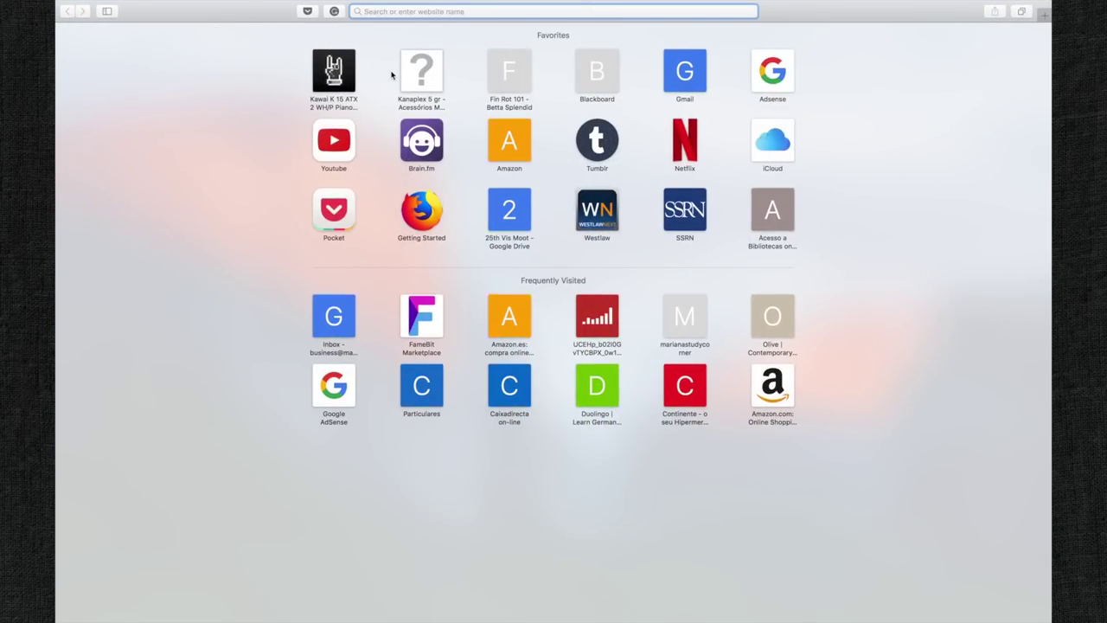
type("google.com")
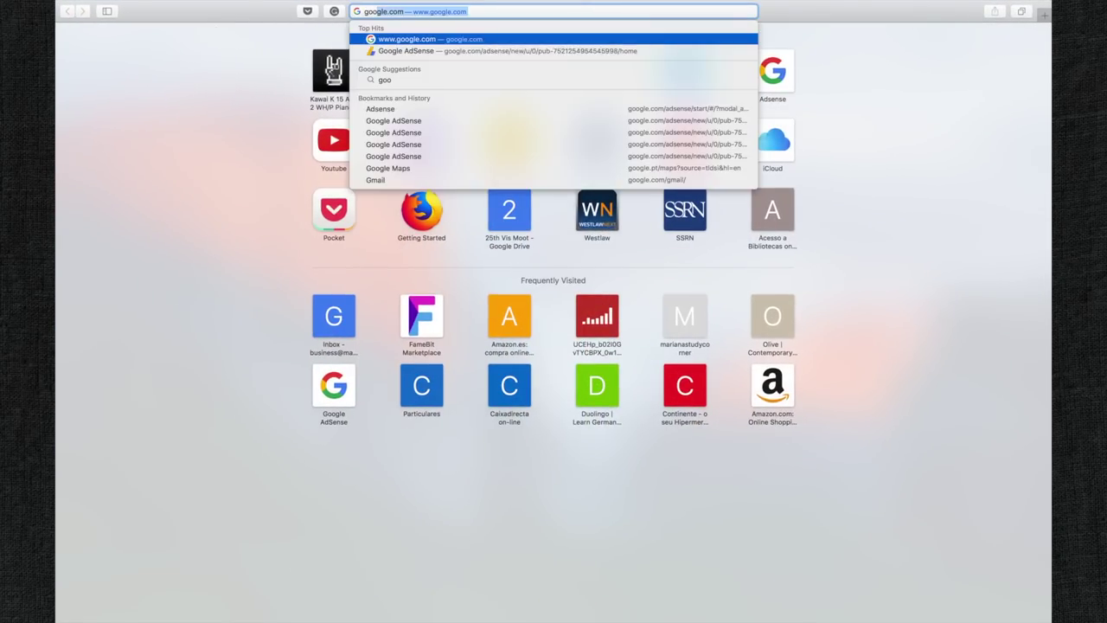
key("Return")
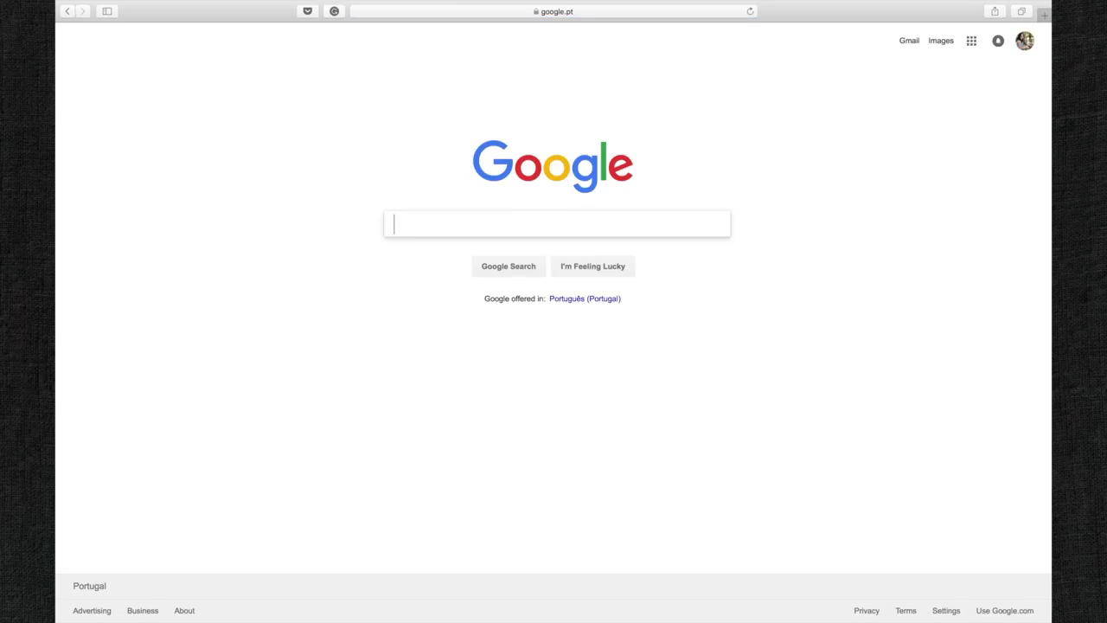
Go from the empty Google search to the Doodles page and open the interactive basketball doodle.
left_click(566, 268)
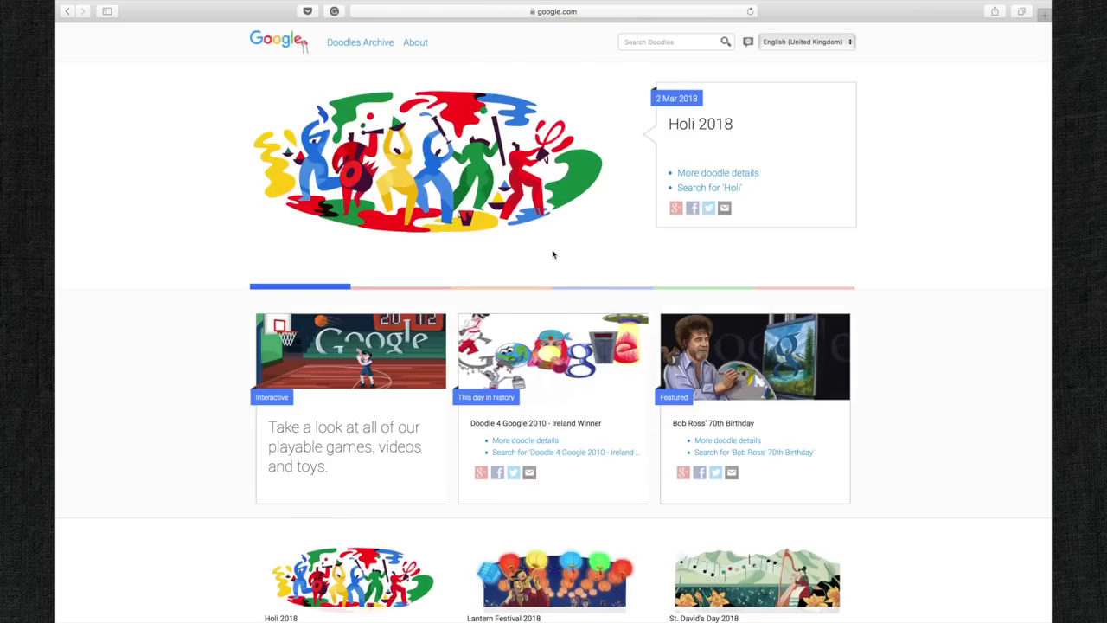
scroll(554, 255, "down", 2)
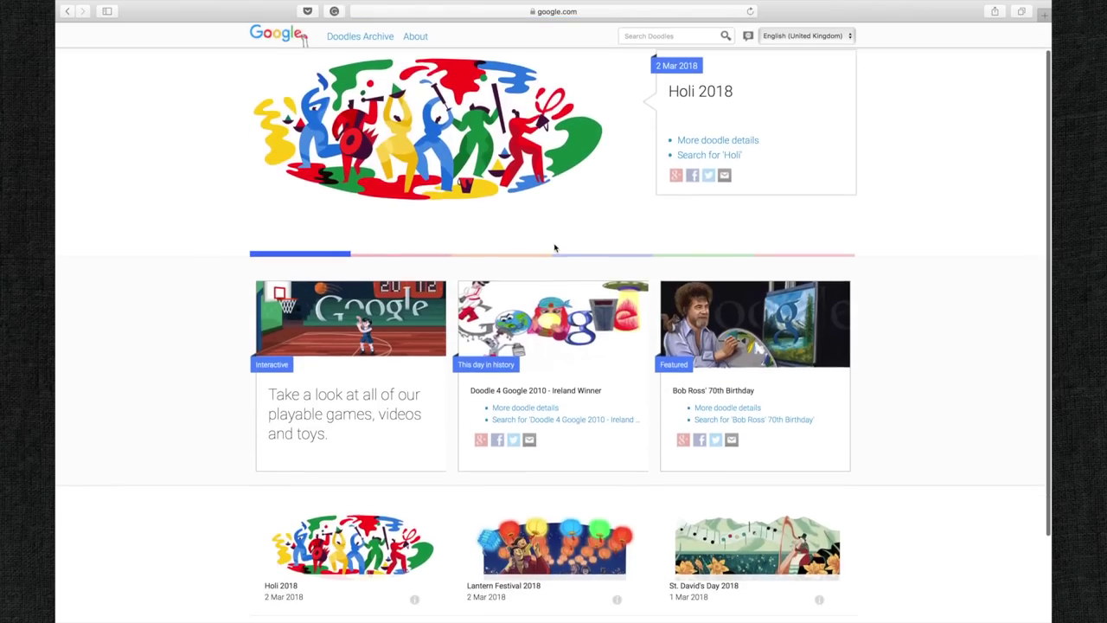
left_click(433, 313)
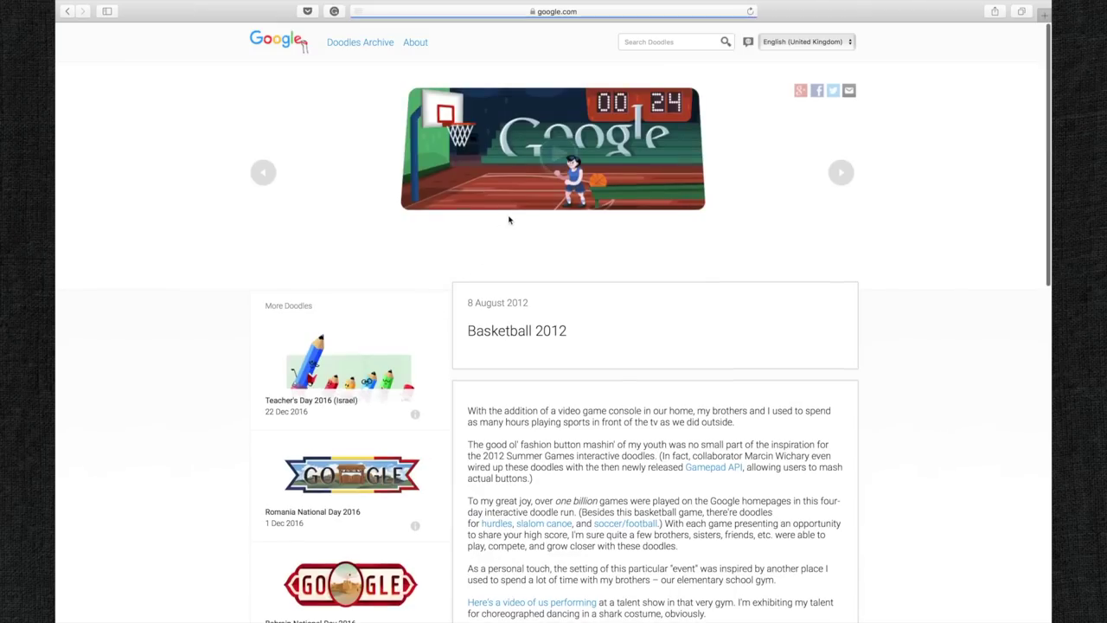
Save the Basketball 2012 page to Pocket and look over the saved items in My List.
left_click(307, 11)
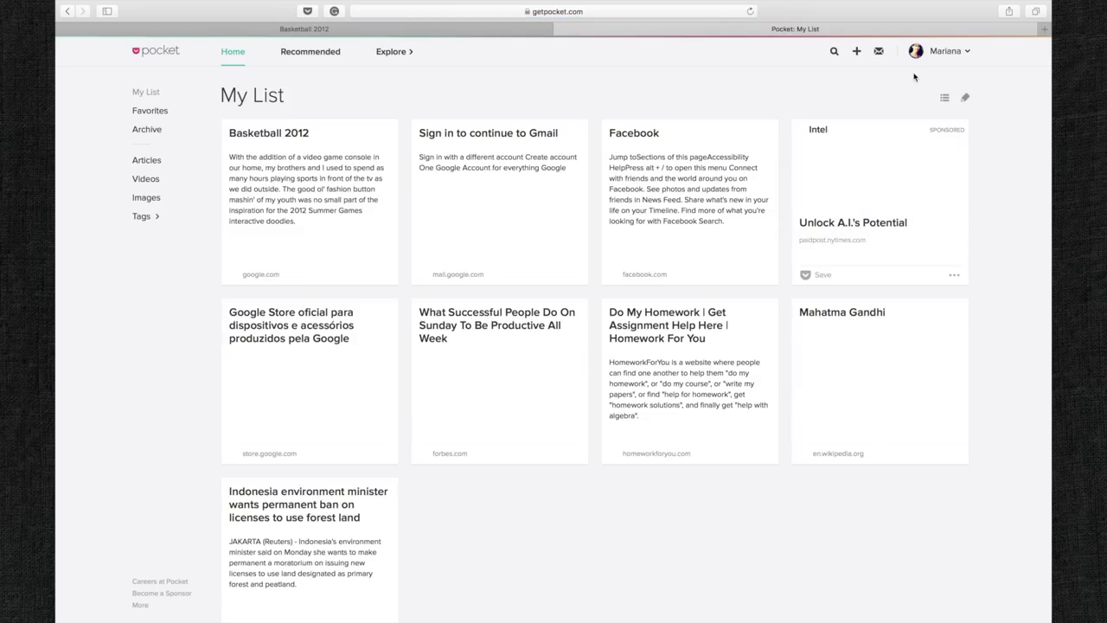
scroll(781, 233, "down", 1)
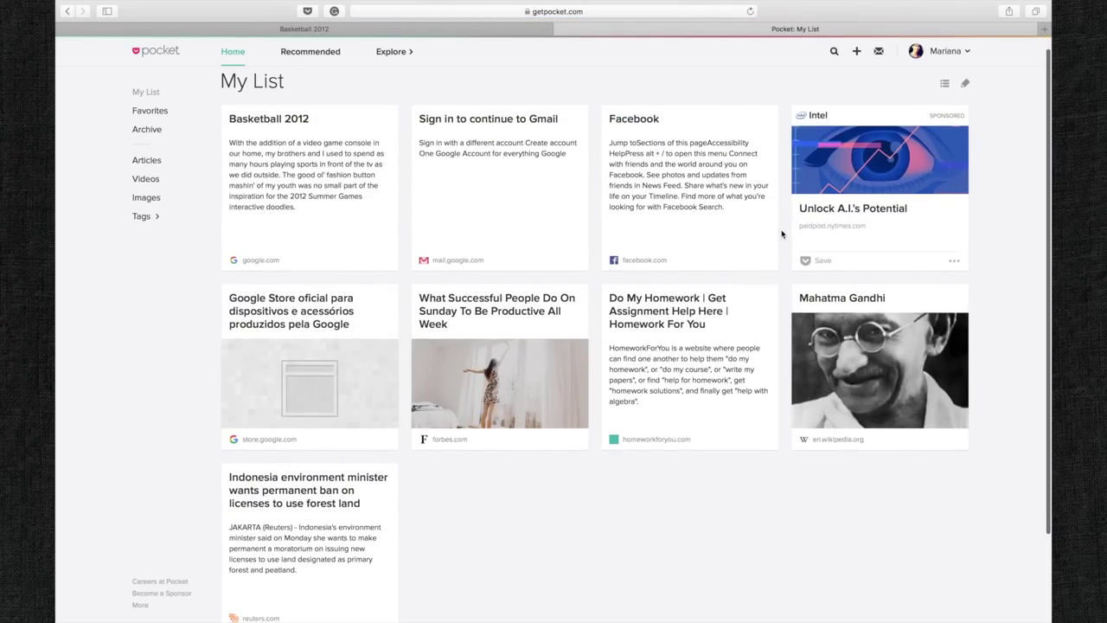
scroll(782, 234, "up", 1)
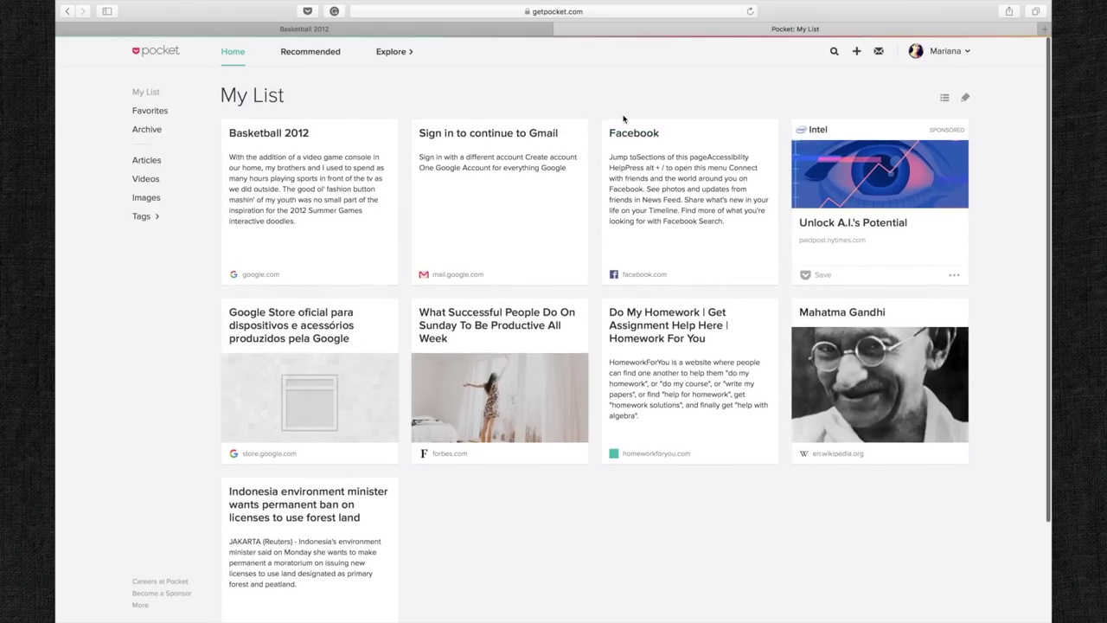
Close the Pocket tab and show the Grammarly extension's popup on the Basketball 2012 page.
left_click(561, 29)
left_click(335, 12)
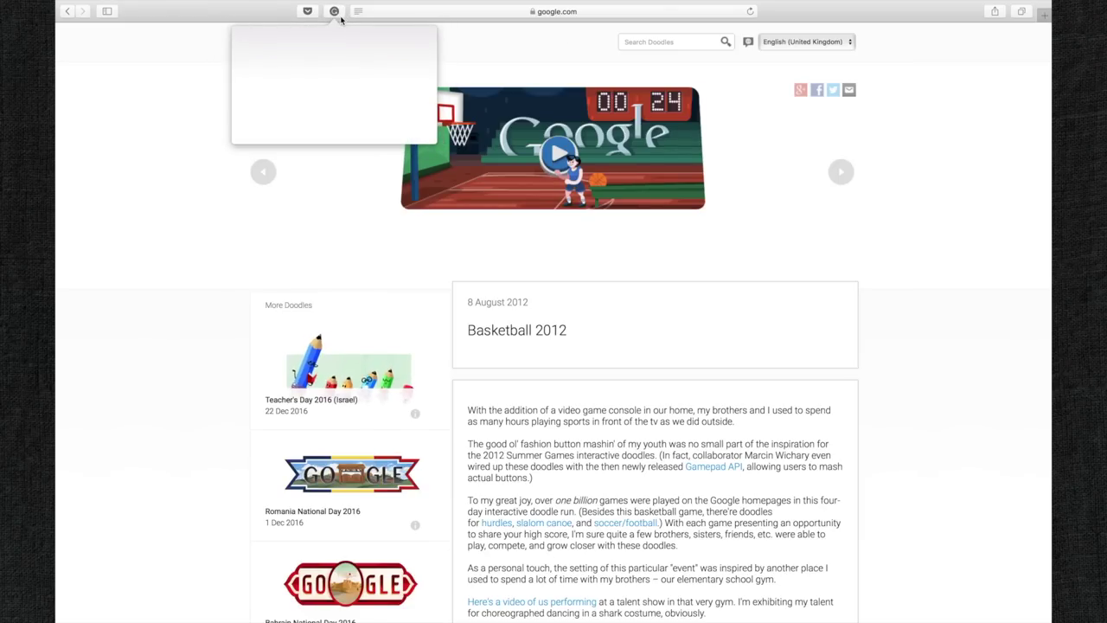
left_click_drag(482, 402, 553, 467)
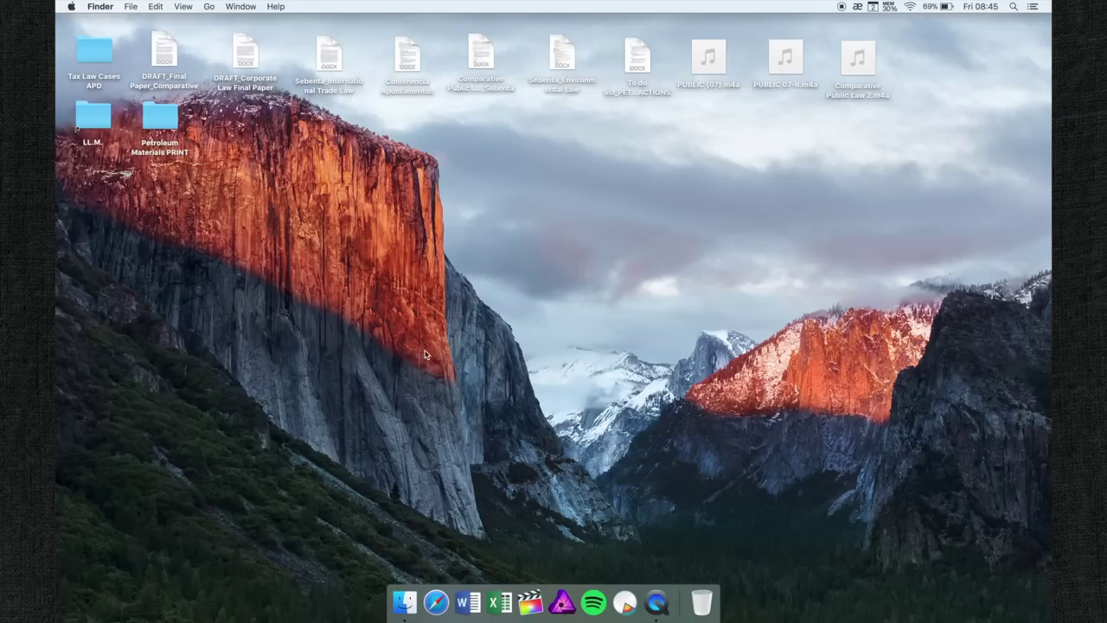